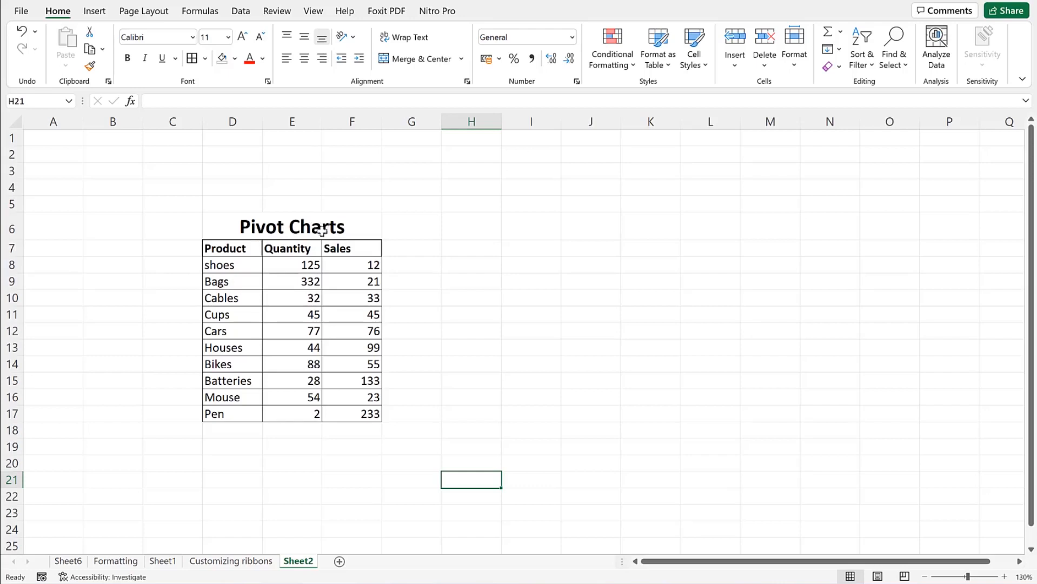
{"action": "left_click", "coordinate": [219, 227]}
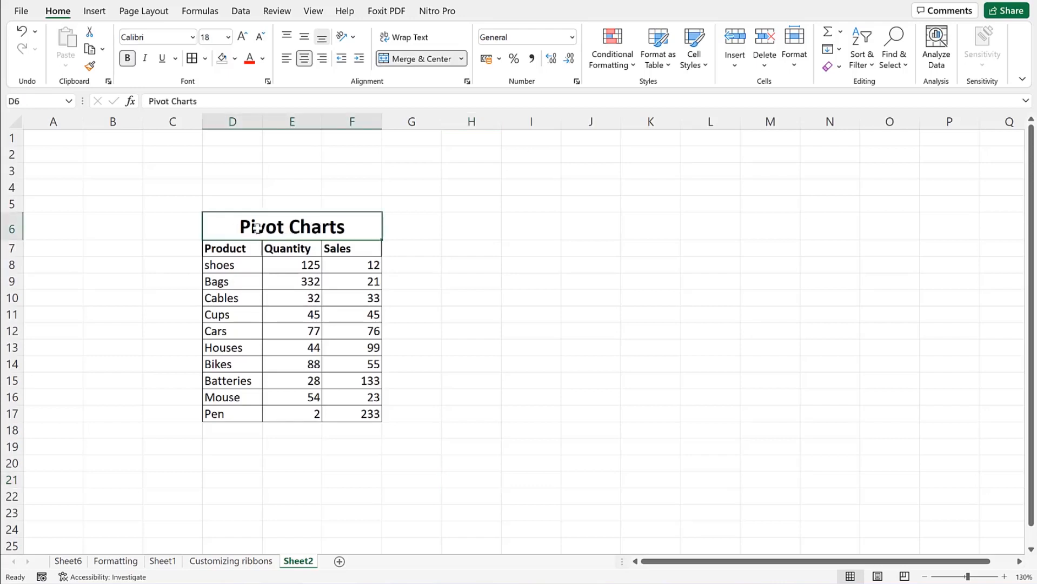
{"action": "left_click", "coordinate": [227, 249]}
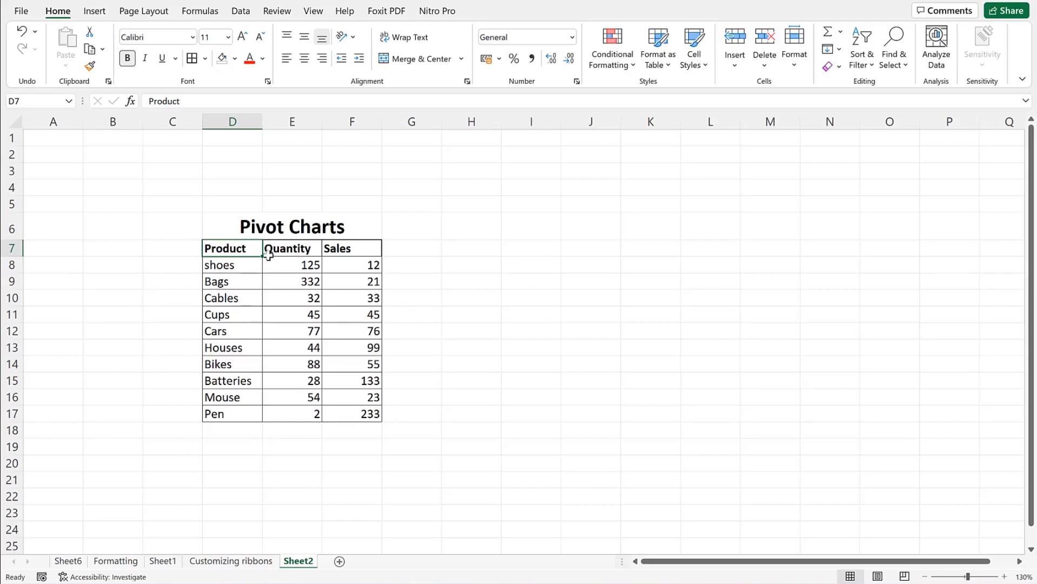
Step: Insert a PivotChart based on the range D7:F17 of Sheet2, placed in the existing worksheet at cell G8
{"action": "left_click", "coordinate": [485, 264]}
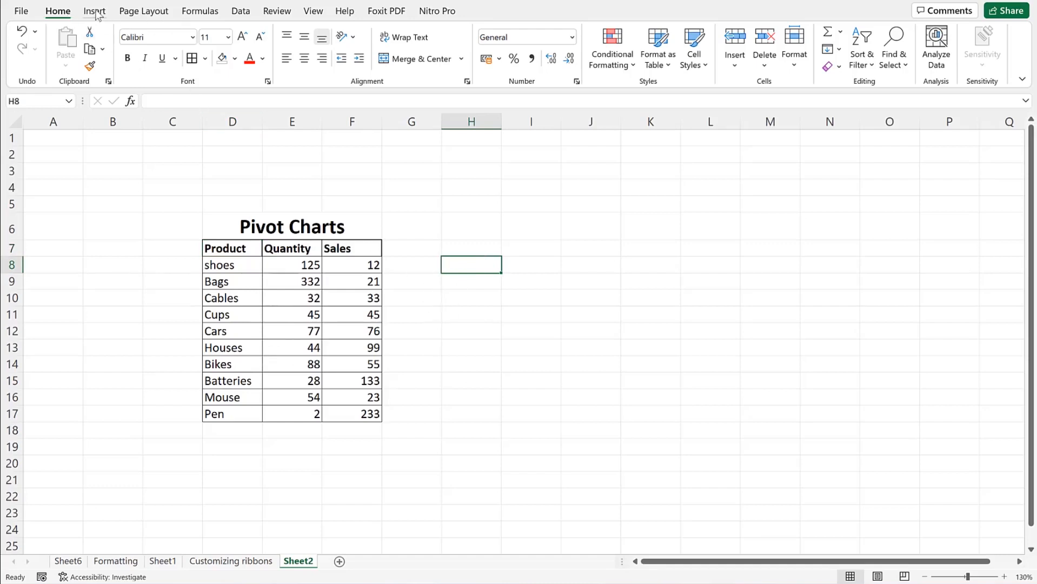
{"action": "left_click", "coordinate": [95, 11]}
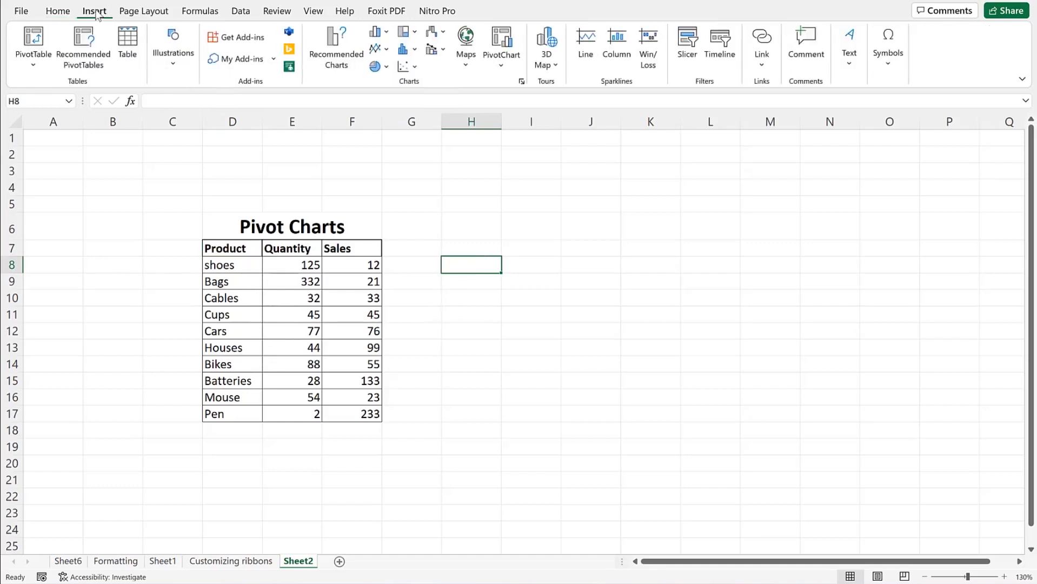
{"action": "left_click", "coordinate": [501, 67]}
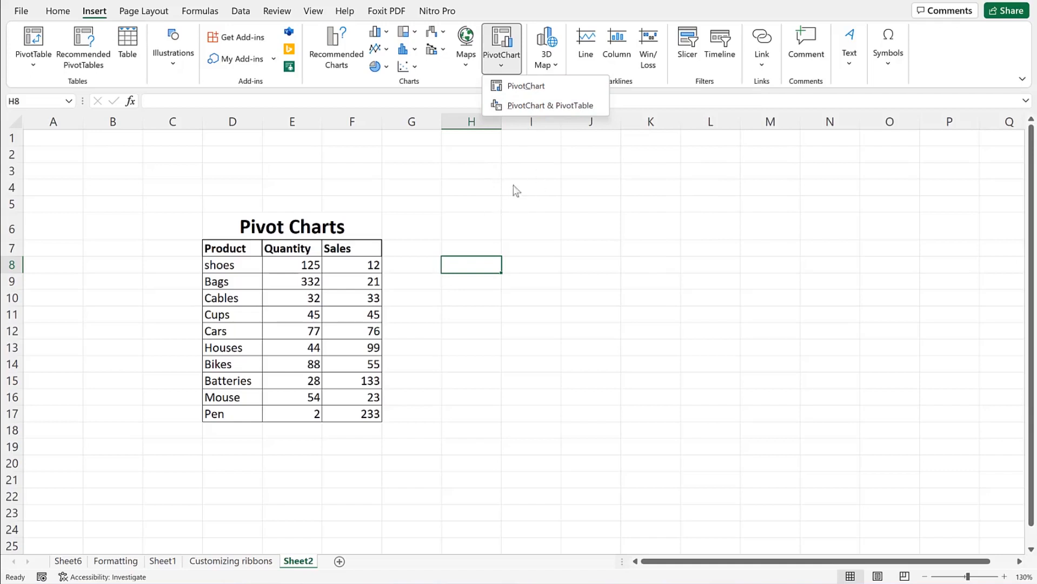
{"action": "left_click", "coordinate": [515, 88]}
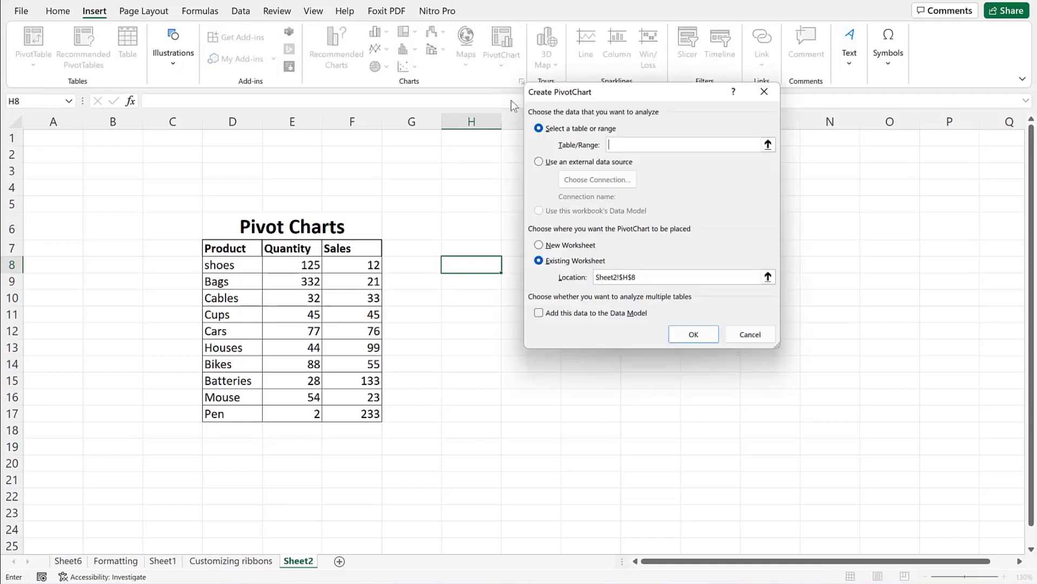
{"action": "left_click_drag", "start_coordinate": [629, 90], "coordinate": [618, 197]}
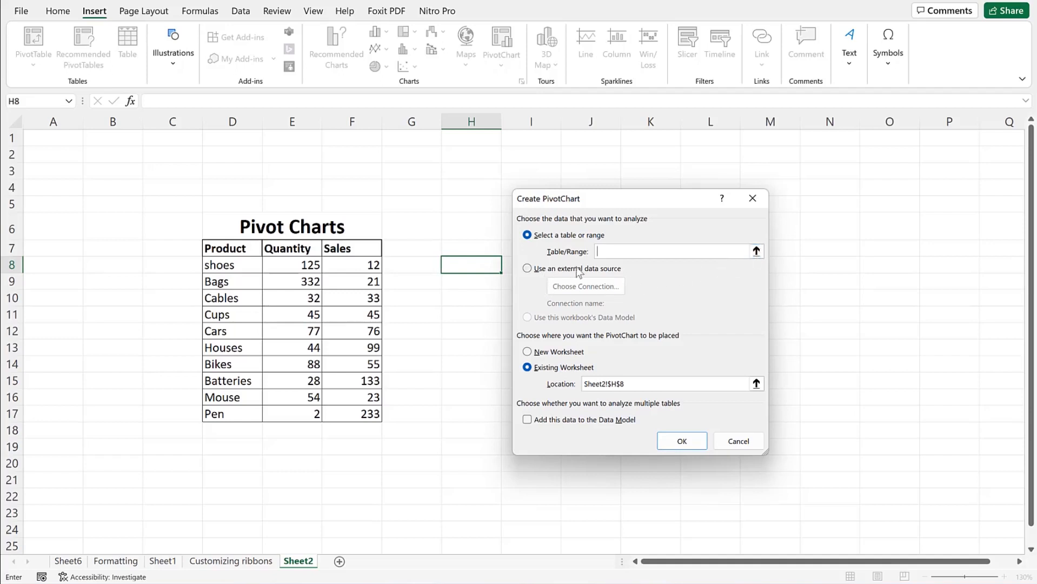
{"action": "left_click", "coordinate": [528, 270]}
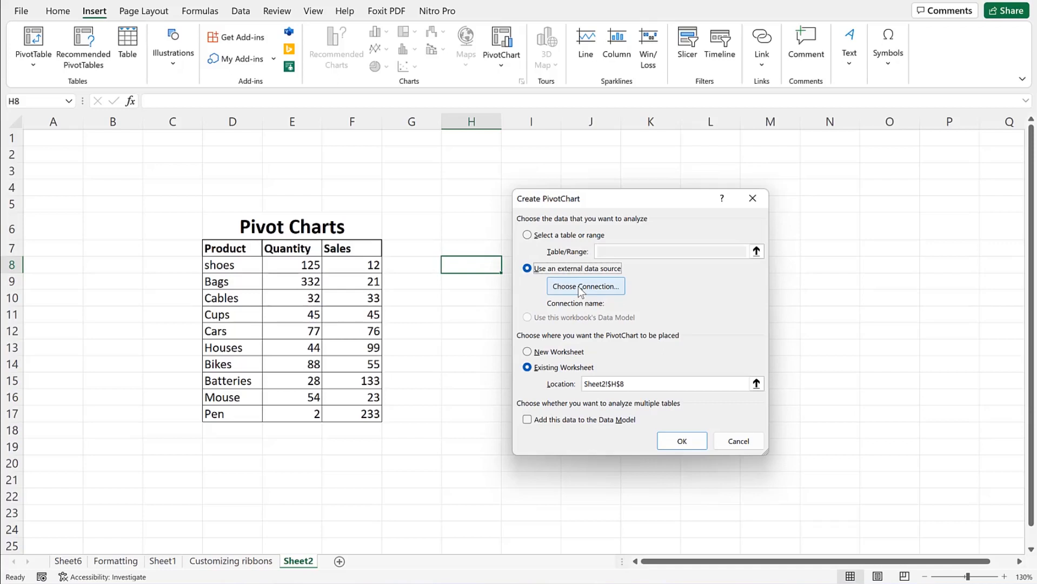
{"action": "left_click", "coordinate": [528, 236]}
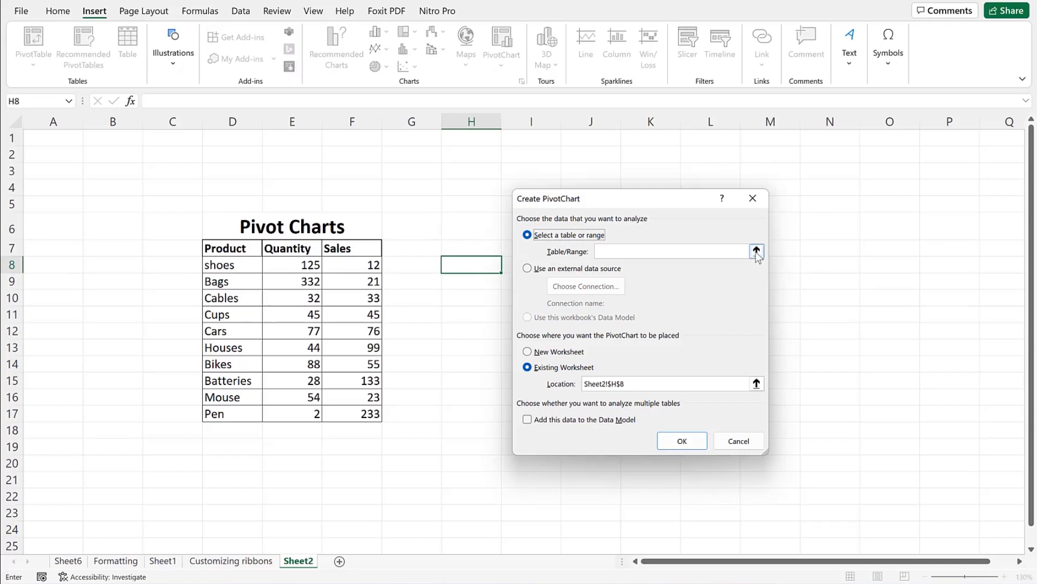
{"action": "left_click", "coordinate": [757, 251]}
{"action": "left_click", "coordinate": [216, 250]}
{"action": "left_click_drag", "start_coordinate": [216, 250], "coordinate": [358, 417]}
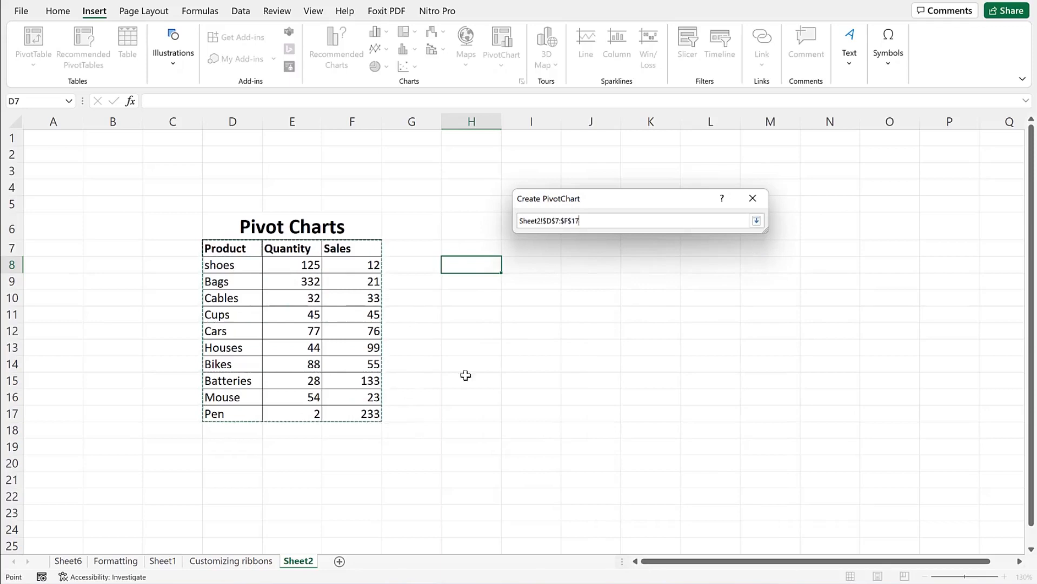
{"action": "left_click", "coordinate": [757, 221]}
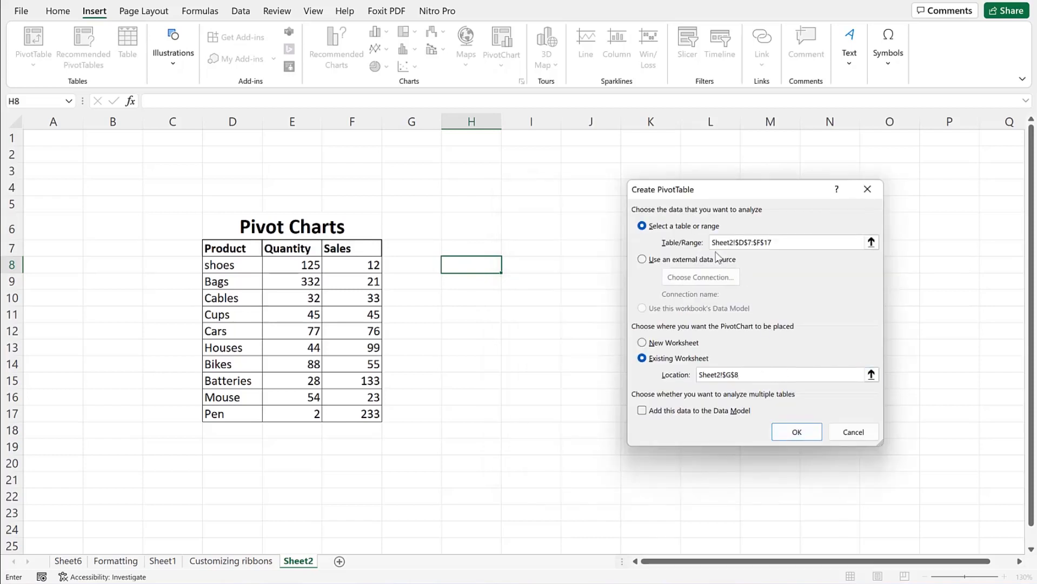
{"action": "left_click", "coordinate": [793, 433]}
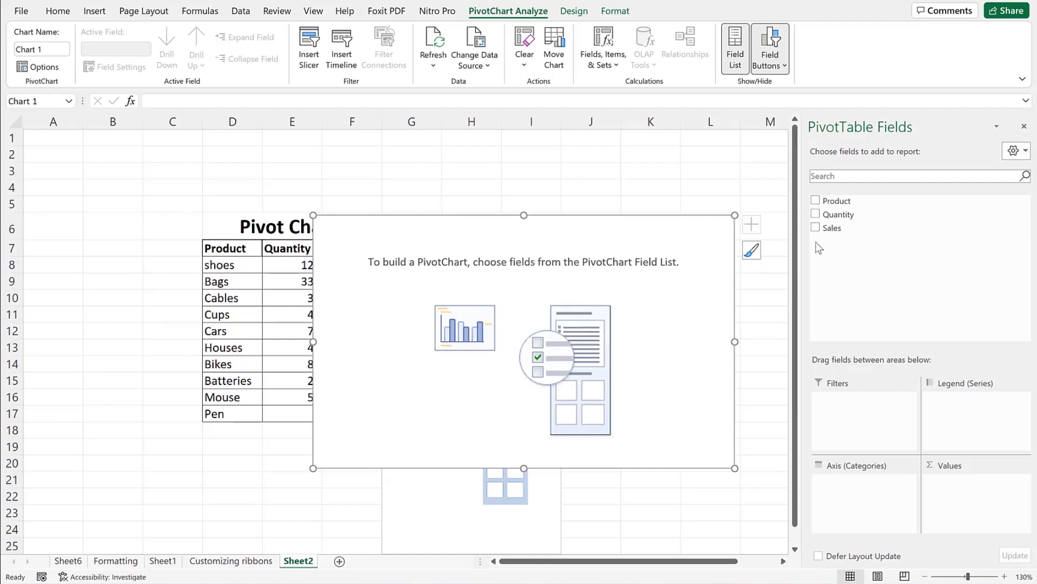
Step: Add the Product, Quantity and Sales fields to the PivotChart
{"action": "left_click", "coordinate": [815, 201]}
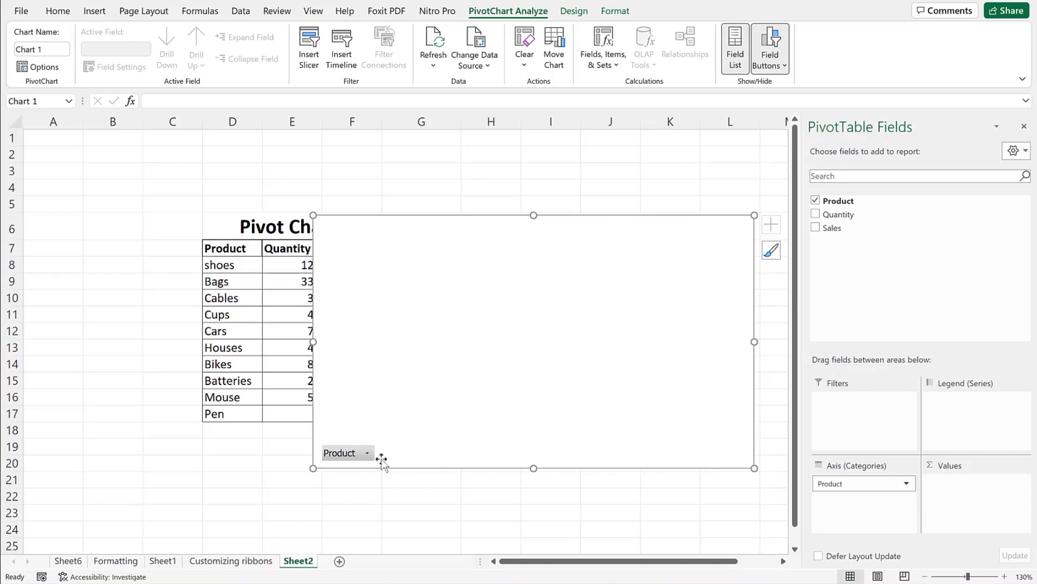
{"action": "left_click", "coordinate": [815, 215]}
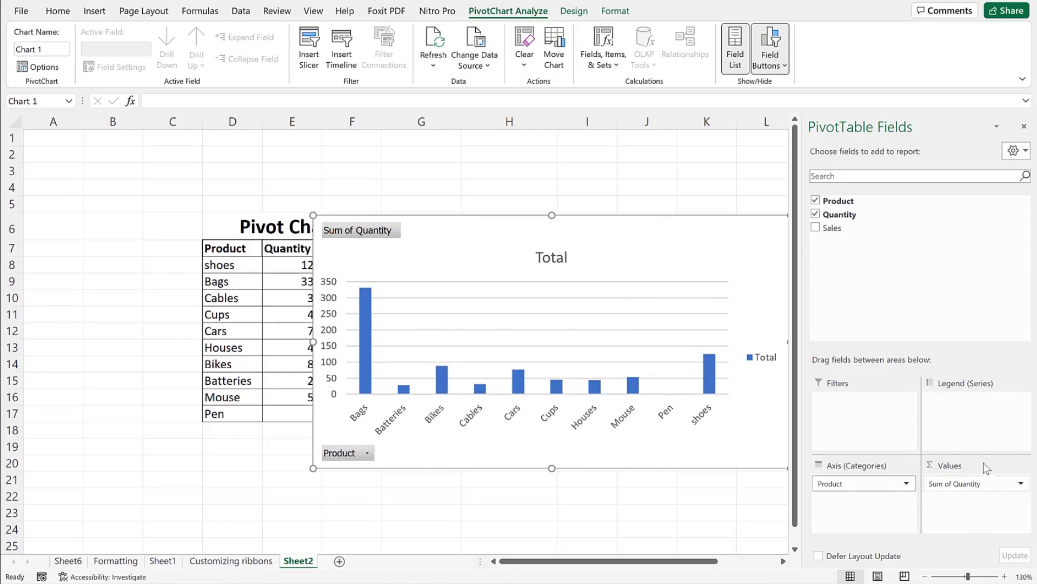
{"action": "left_click", "coordinate": [815, 228]}
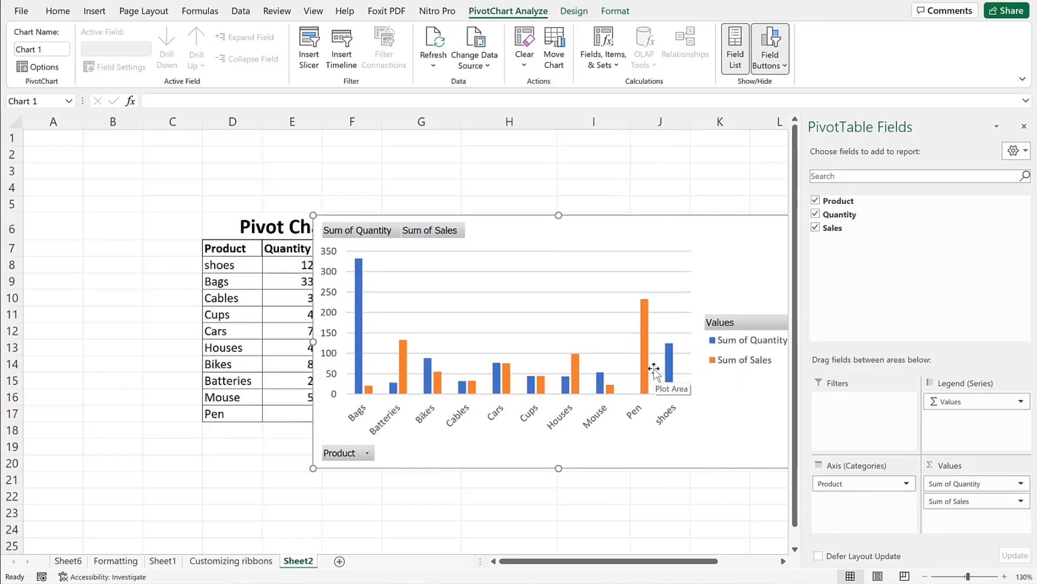
Step: Sort the chart's Product field in ascending order (A to Z) by Product using the additional sort options
{"action": "left_click", "coordinate": [368, 454]}
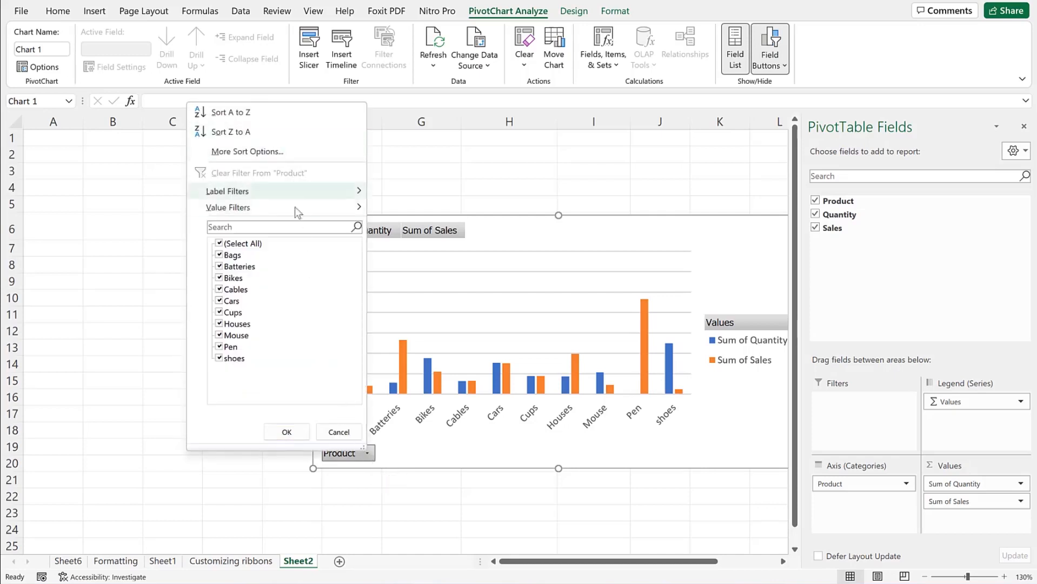
{"action": "left_click", "coordinate": [285, 152]}
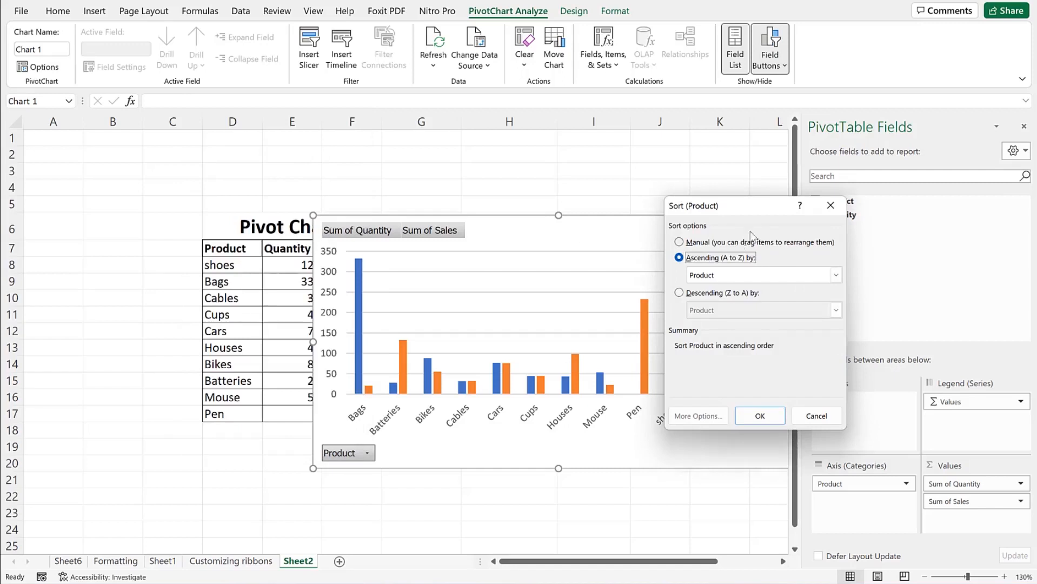
{"action": "left_click_drag", "start_coordinate": [764, 203], "coordinate": [850, 166]}
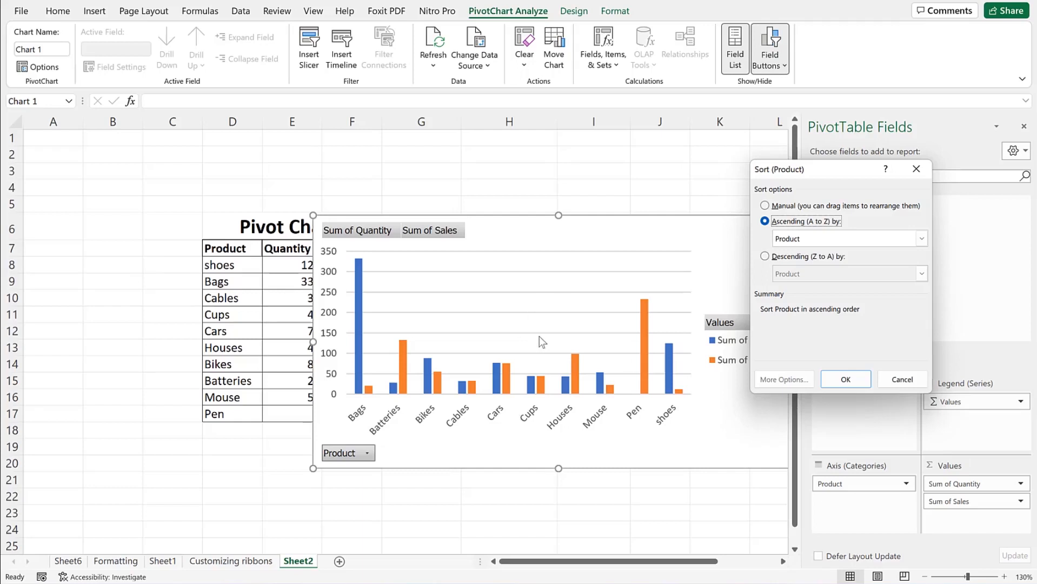
{"action": "left_click", "coordinate": [895, 238]}
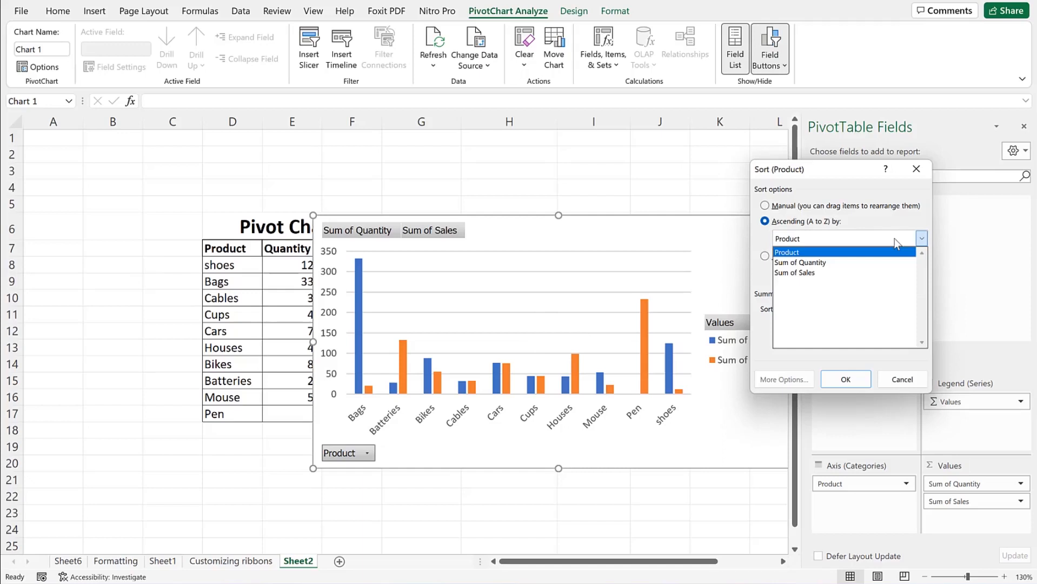
{"action": "left_click", "coordinate": [856, 251]}
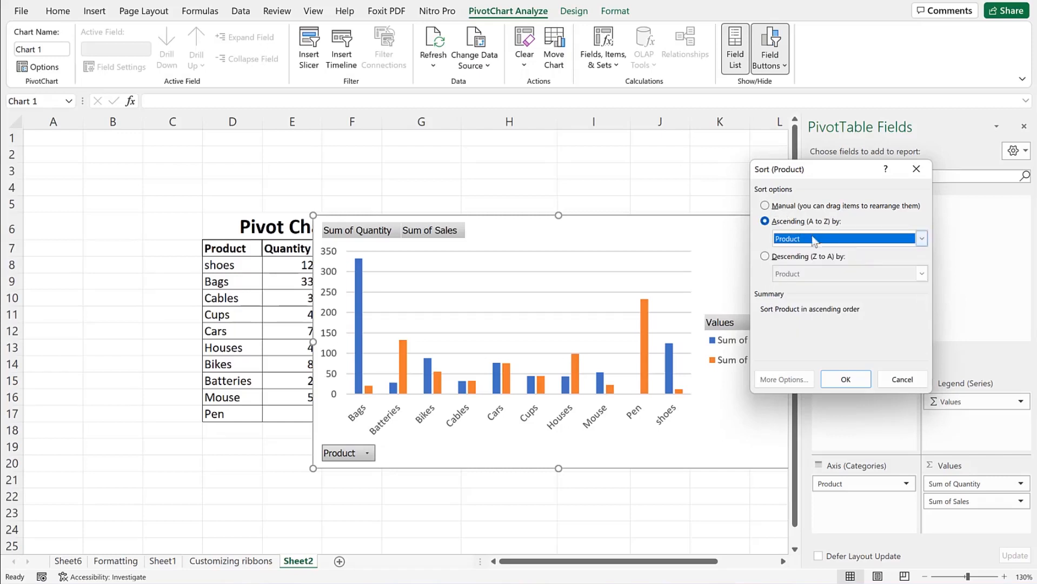
{"action": "left_click", "coordinate": [846, 380]}
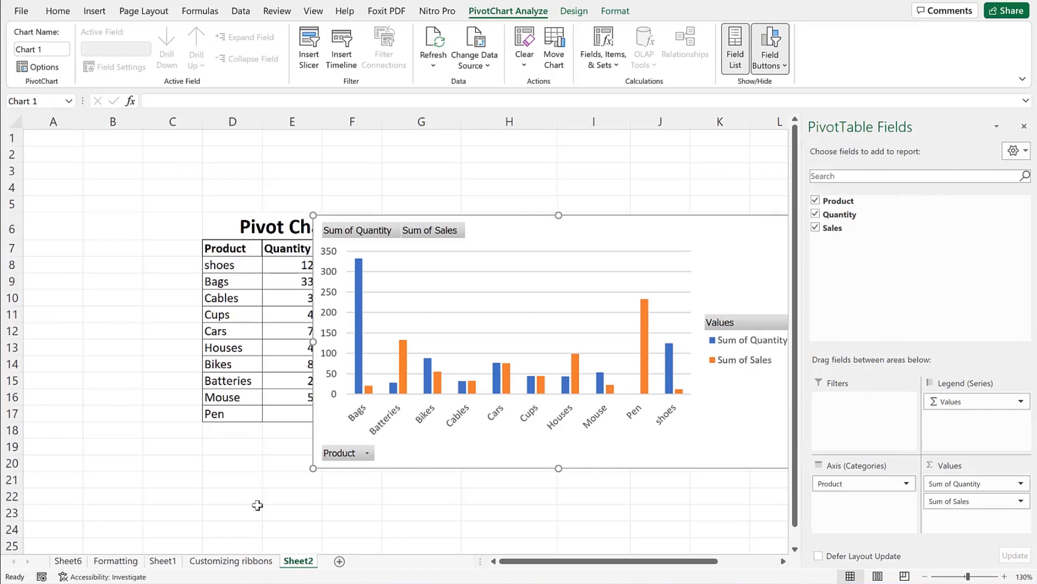
Step: Sort the chart's Product field in descending order by Sum of Quantity using the additional sort options
{"action": "left_click", "coordinate": [366, 453]}
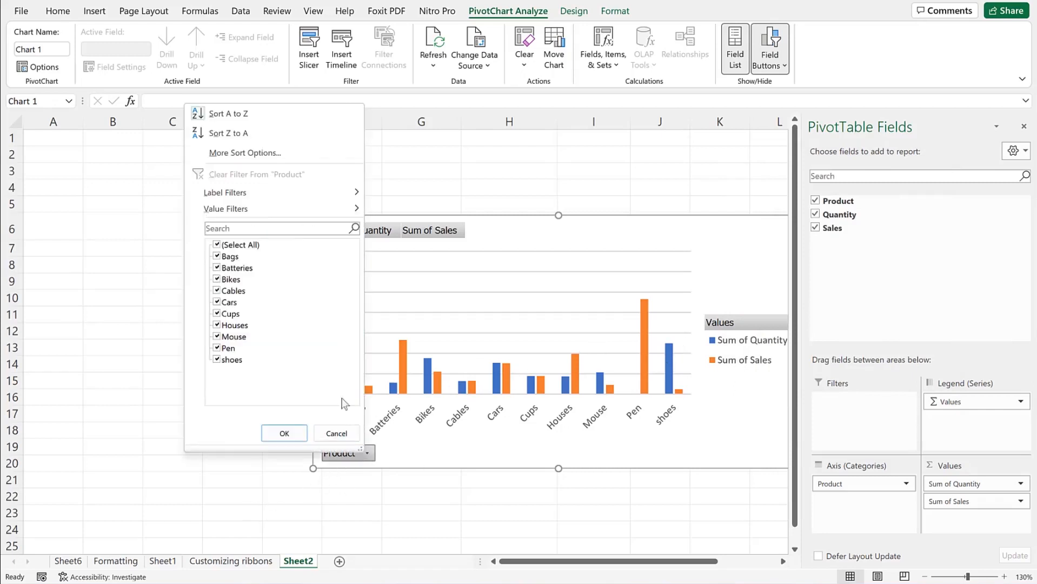
{"action": "left_click", "coordinate": [257, 155]}
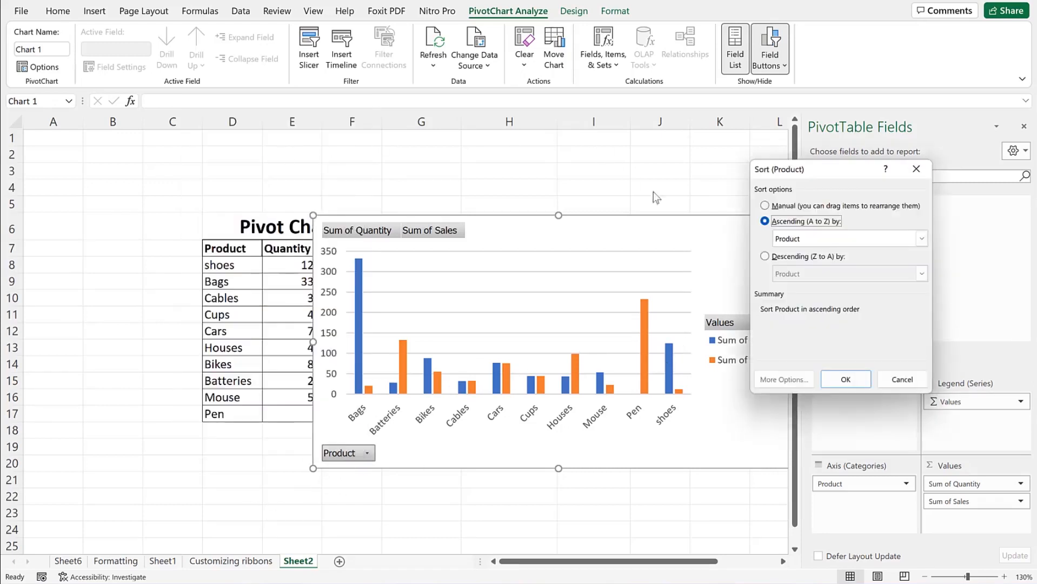
{"action": "left_click", "coordinate": [806, 257]}
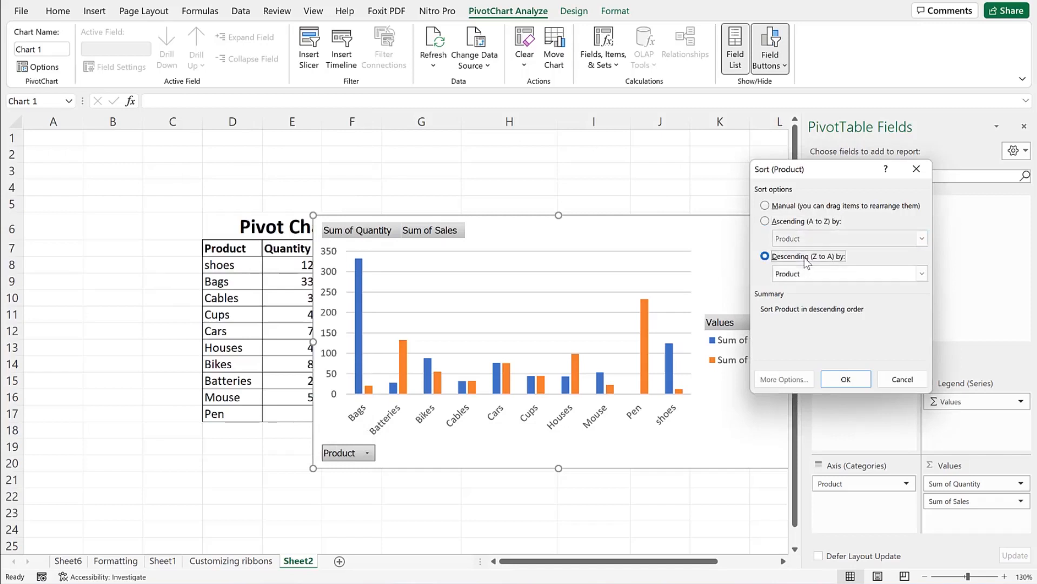
{"action": "left_click", "coordinate": [847, 275]}
{"action": "left_click", "coordinate": [842, 298]}
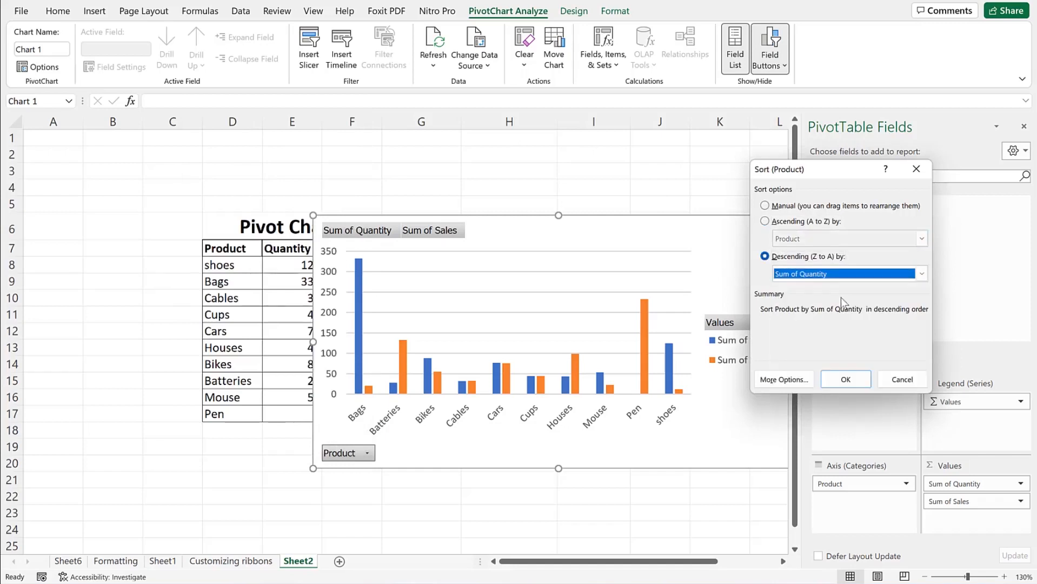
{"action": "left_click", "coordinate": [841, 380]}
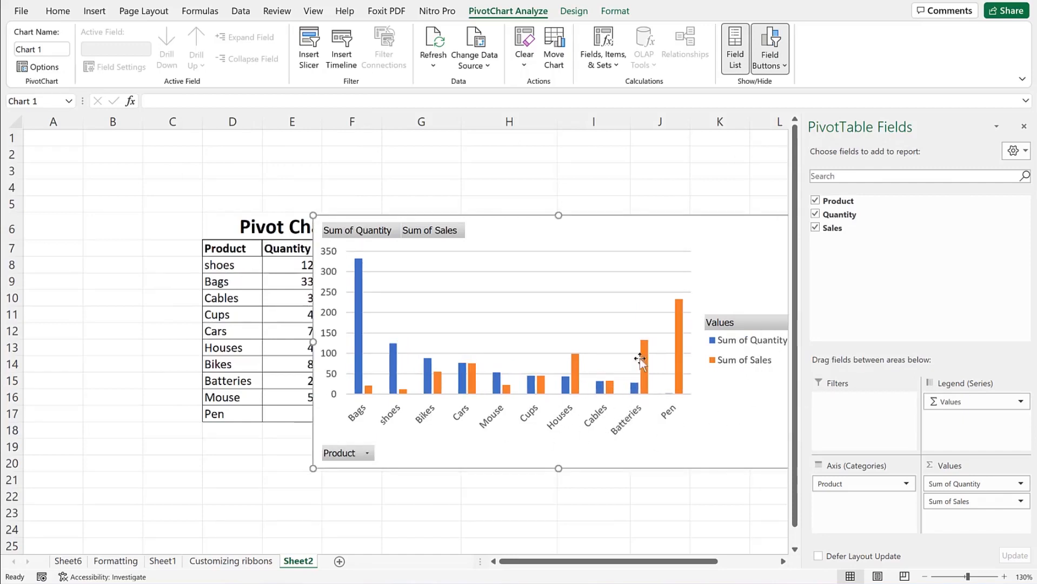
Step: Sort the products in the PivotChart alphabetically from Z to A
{"action": "left_click", "coordinate": [362, 454]}
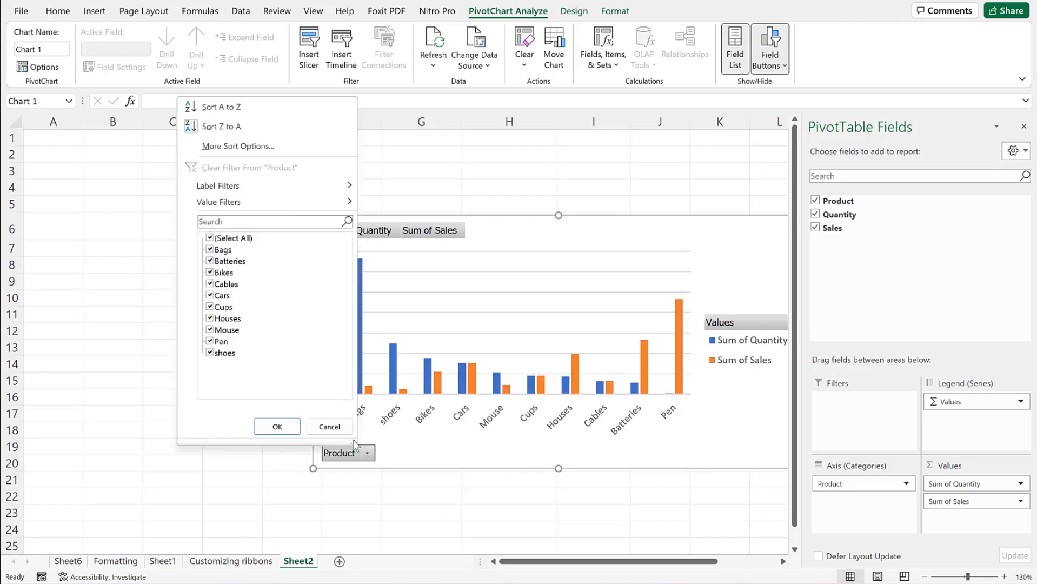
{"action": "left_click", "coordinate": [258, 126]}
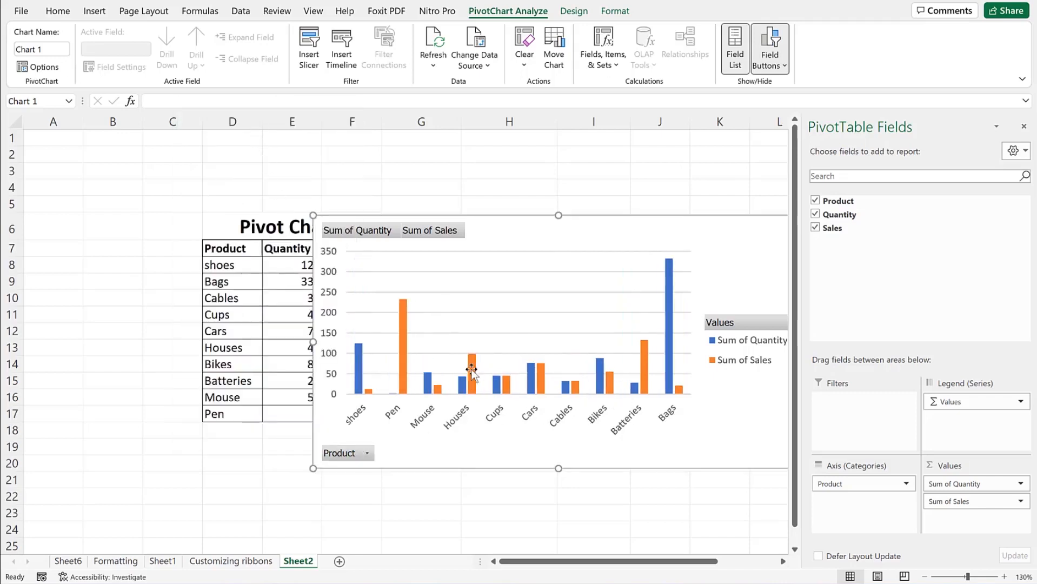
Step: Filter the PivotChart's Product field to include only shoes, Mouse, Cups and Cables
{"action": "left_click", "coordinate": [367, 454]}
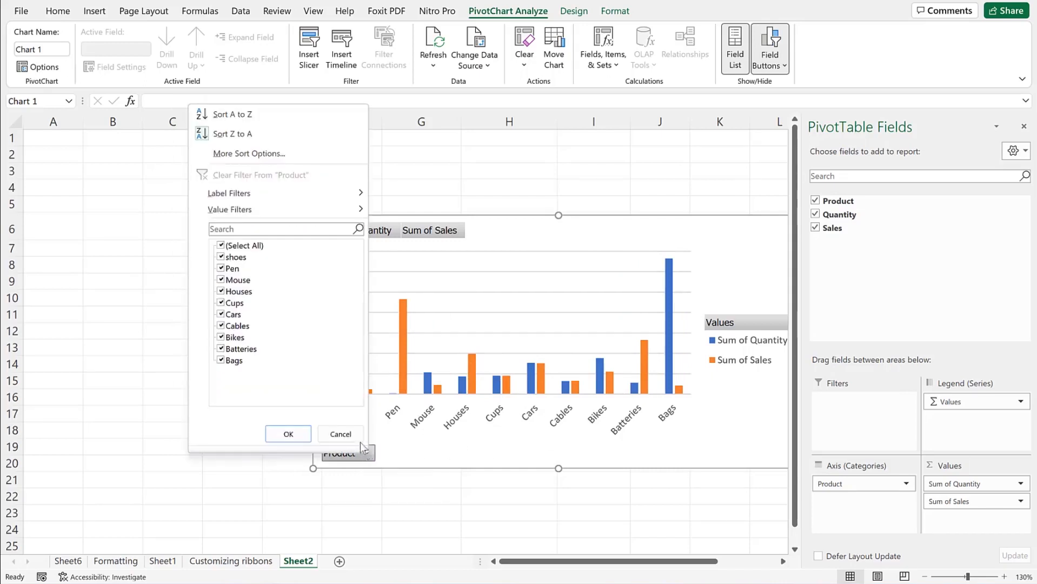
{"action": "mouse_move", "coordinate": [267, 191]}
{"action": "left_click", "coordinate": [220, 247]}
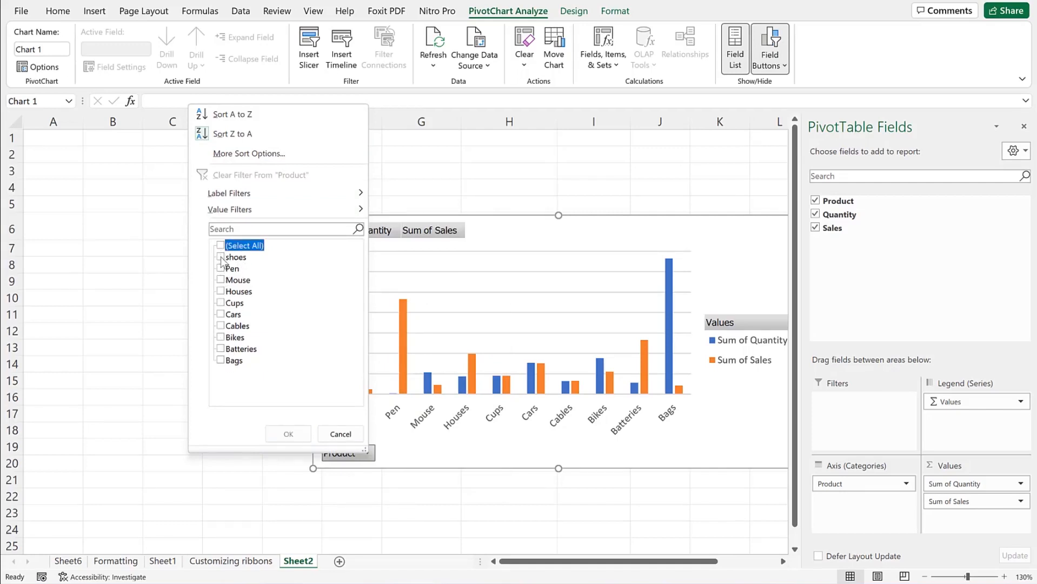
{"action": "left_click", "coordinate": [221, 257]}
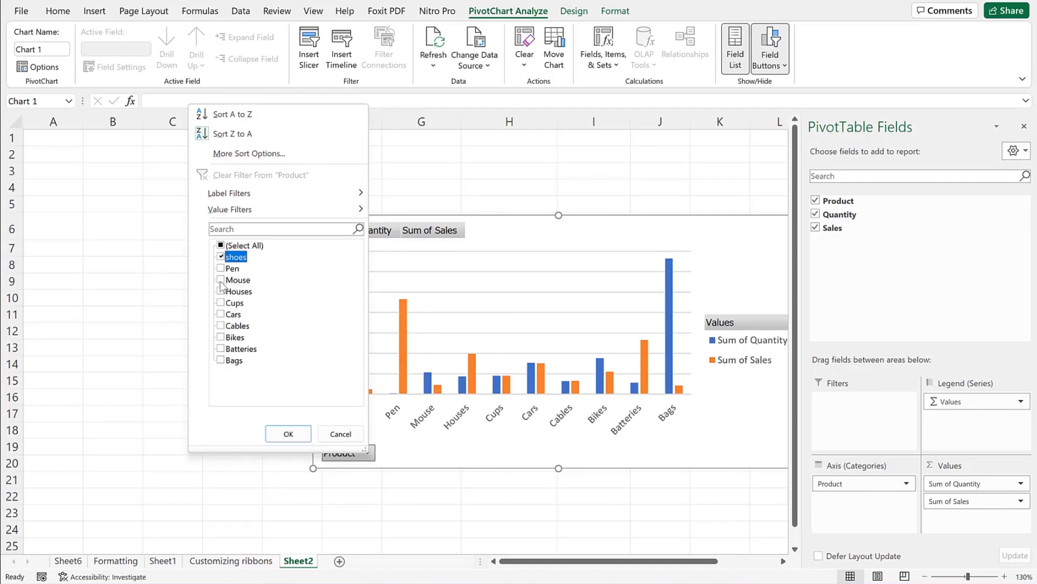
{"action": "left_click", "coordinate": [221, 280]}
{"action": "left_click", "coordinate": [221, 302]}
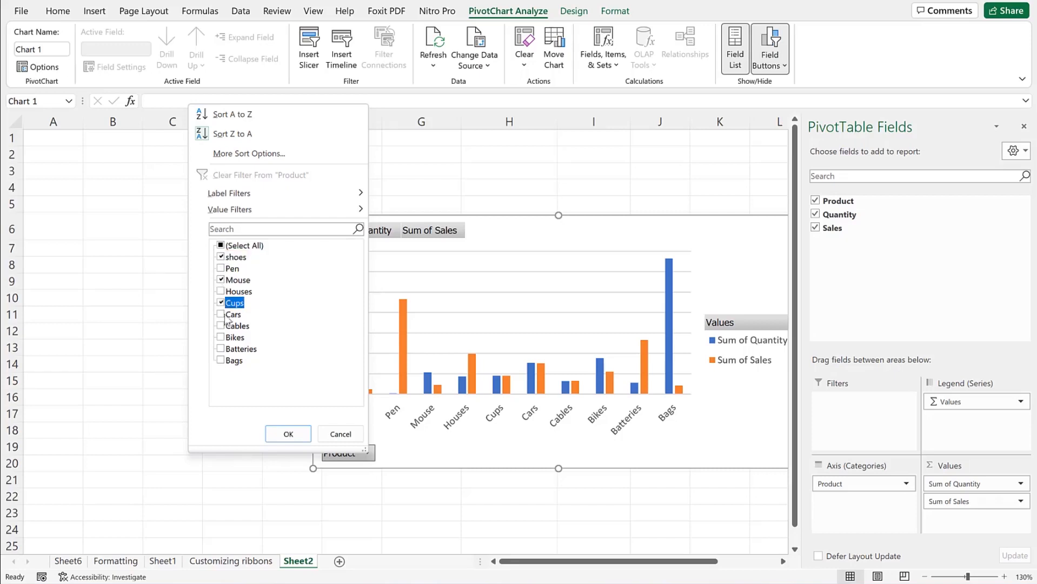
{"action": "left_click", "coordinate": [277, 432]}
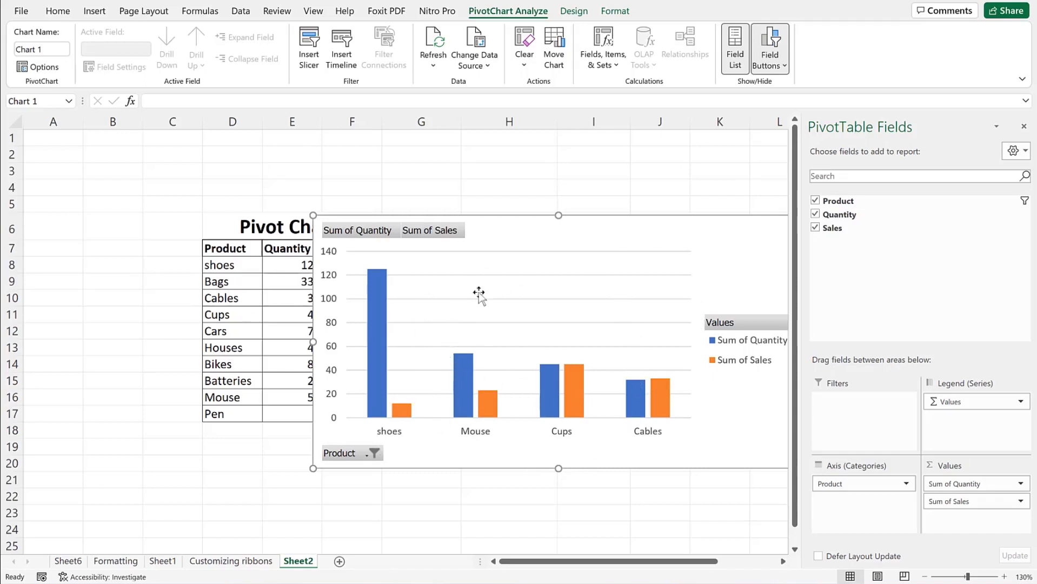
Step: Clear the filter from the PivotChart's Product field
{"action": "left_click", "coordinate": [374, 457]}
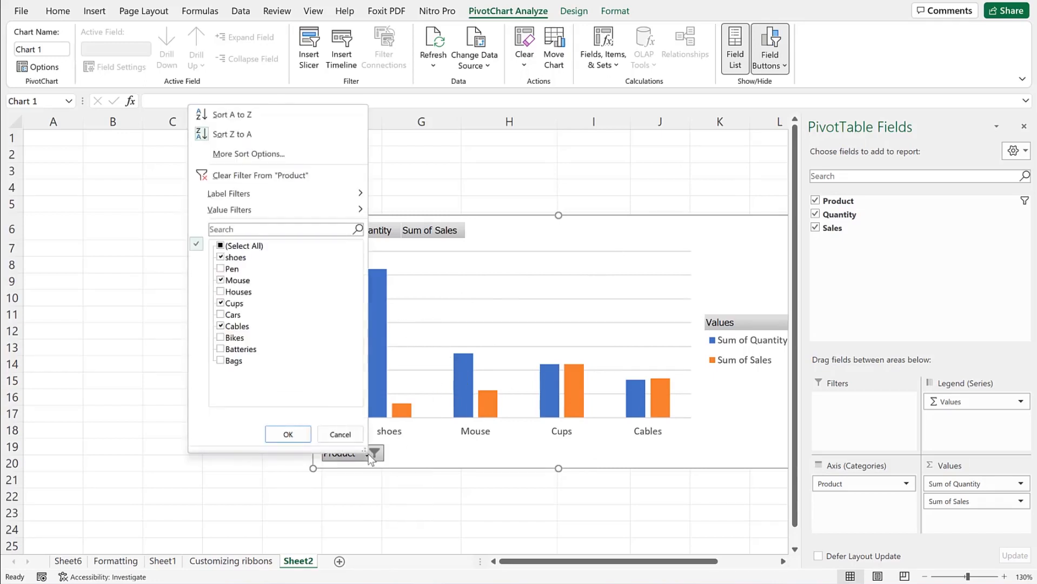
{"action": "left_click", "coordinate": [268, 178]}
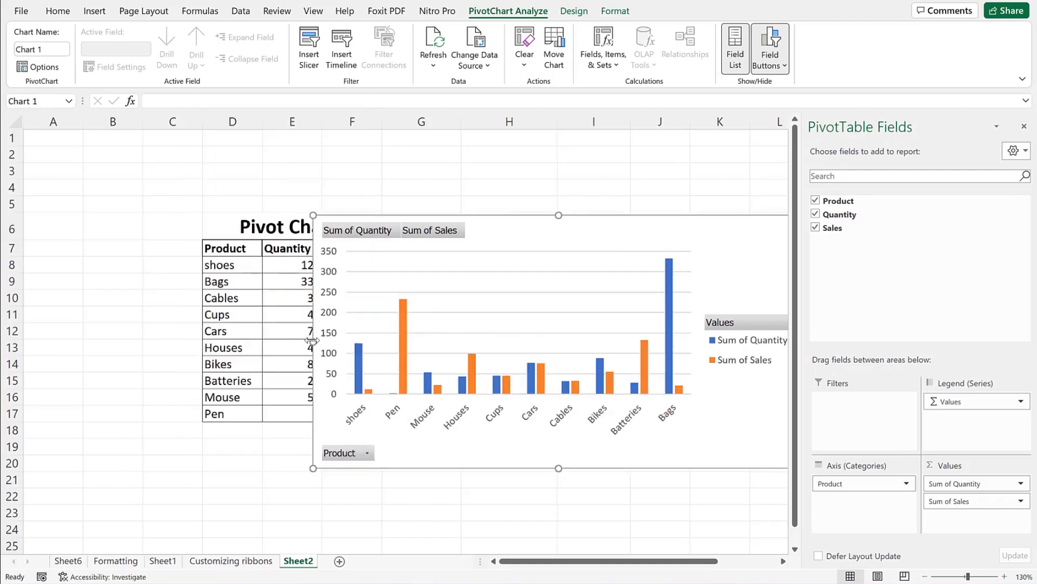
Step: Filter the PivotChart's Product field to show only labels that begin with "c"
{"action": "left_click", "coordinate": [367, 455]}
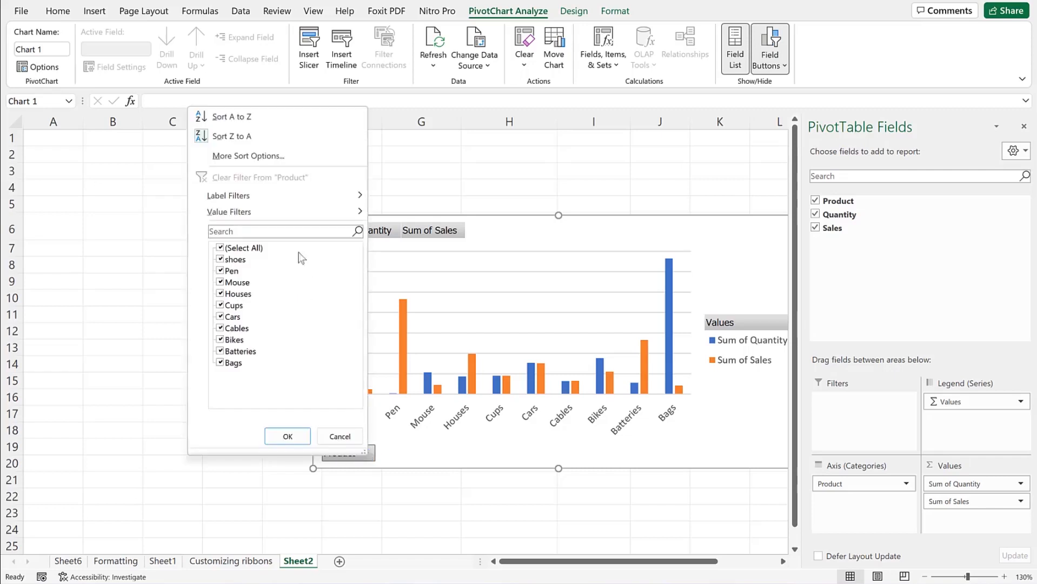
{"action": "mouse_move", "coordinate": [303, 193]}
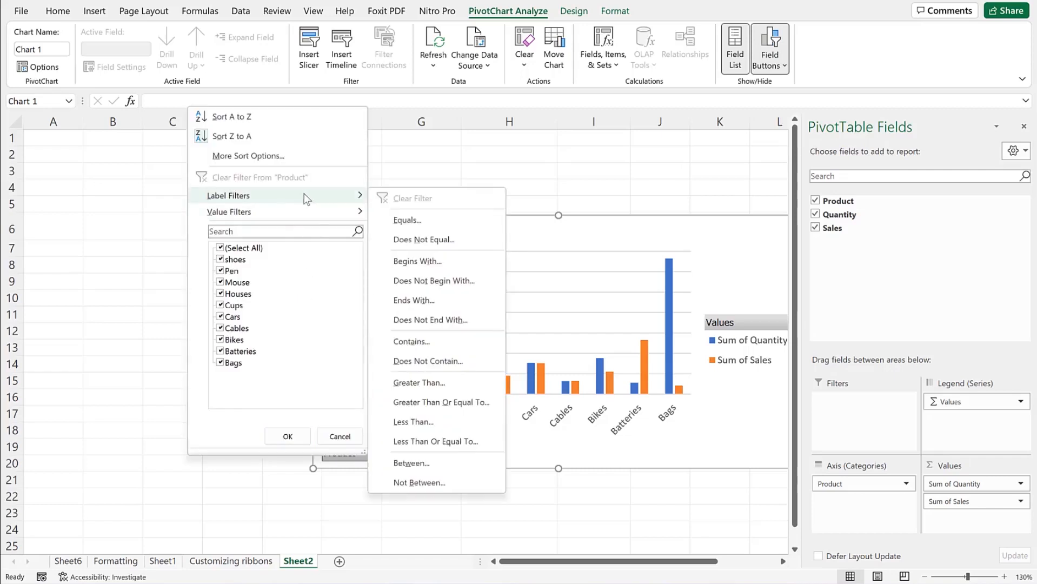
{"action": "left_click", "coordinate": [452, 263]}
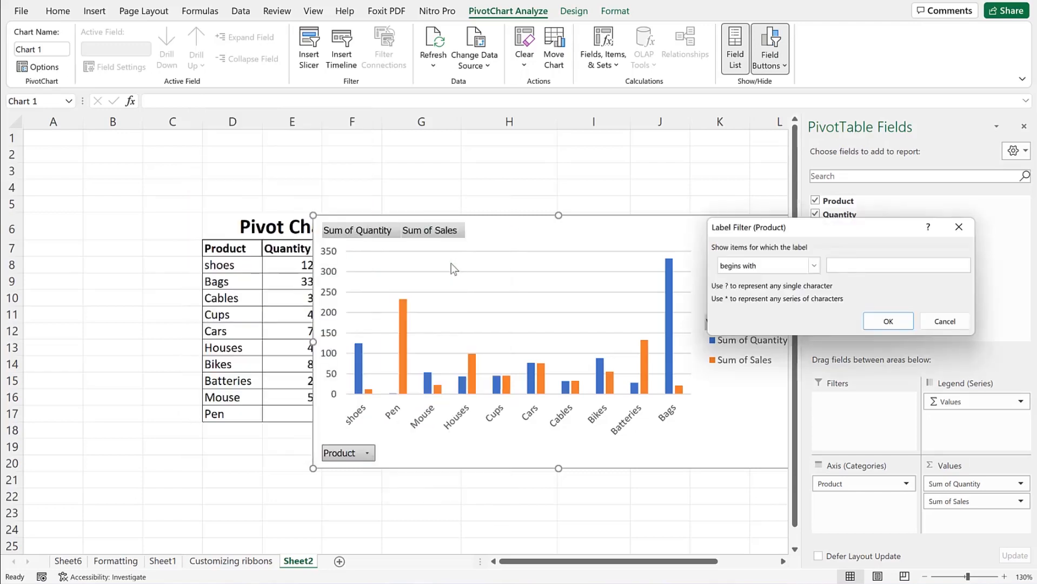
{"action": "type", "text": "c"}
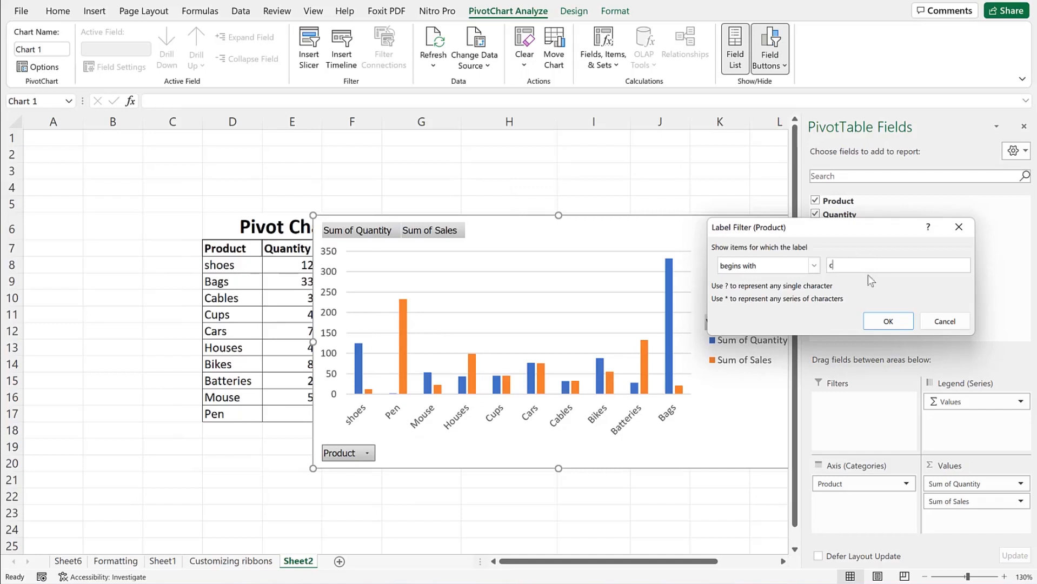
{"action": "left_click", "coordinate": [887, 324]}
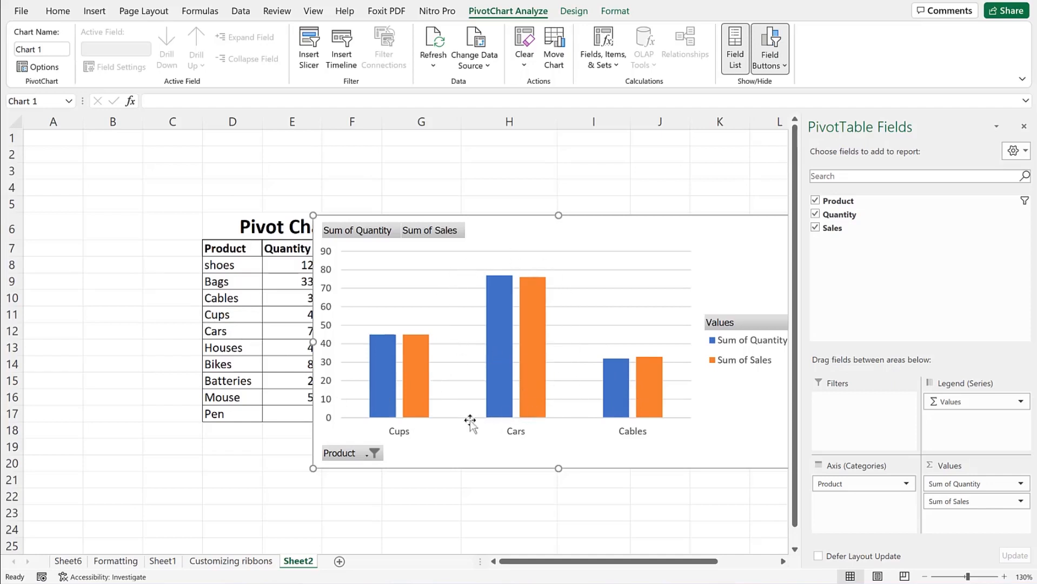
Step: Replace the Product label filter with an "is less than" condition that has a blank value
{"action": "left_click", "coordinate": [366, 456]}
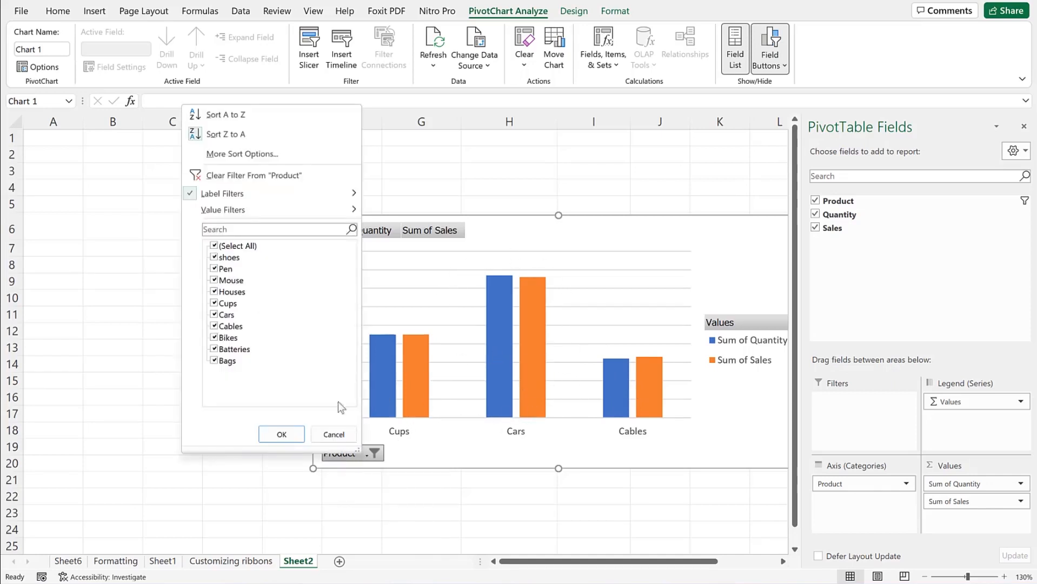
{"action": "mouse_move", "coordinate": [346, 194]}
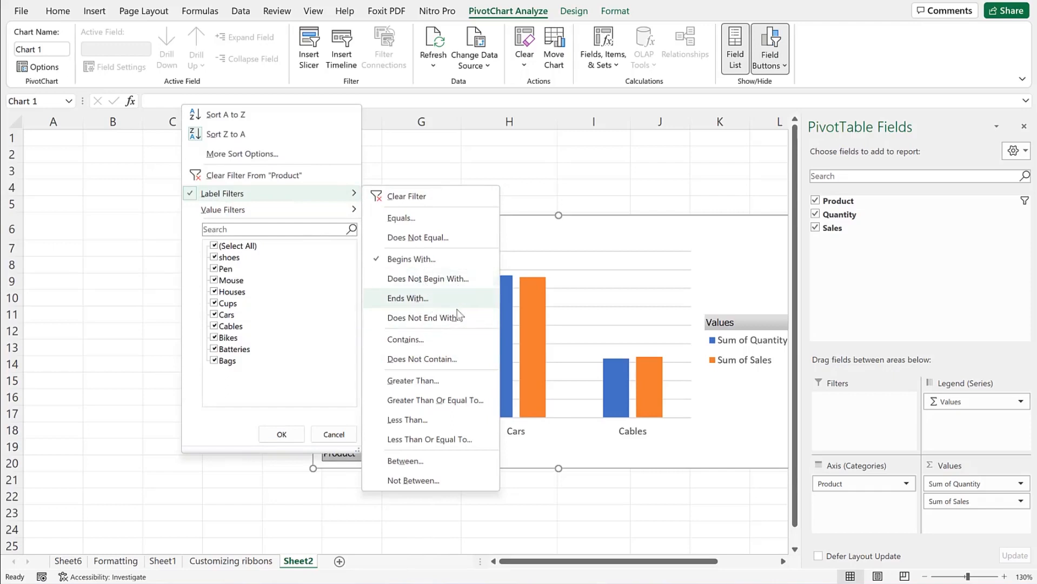
{"action": "left_click", "coordinate": [431, 419]}
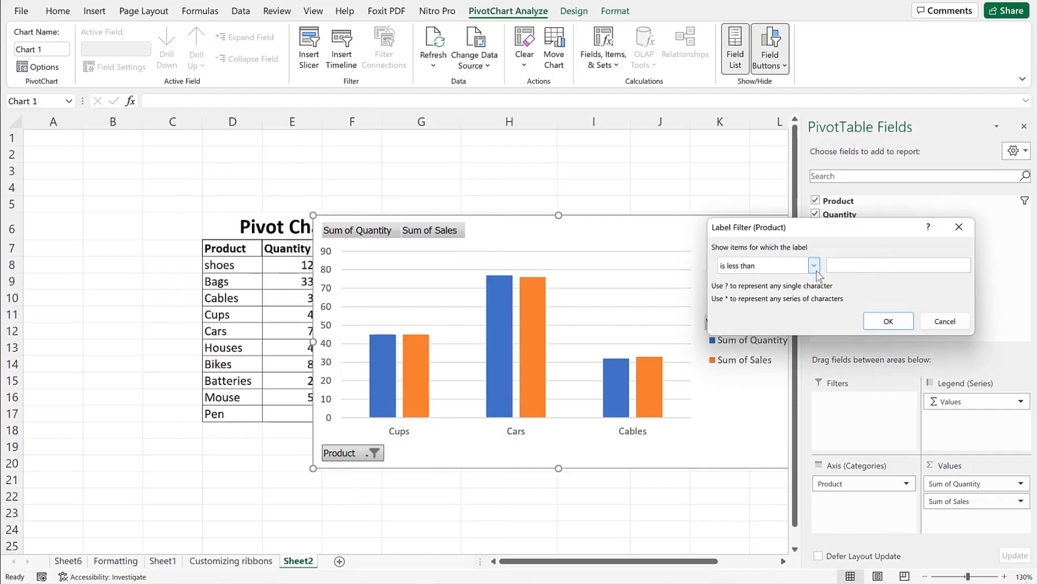
{"action": "key", "text": "Return"}
Step: Move the PivotChart up and to the right so it uncovers the source table
{"action": "left_click", "coordinate": [371, 459]}
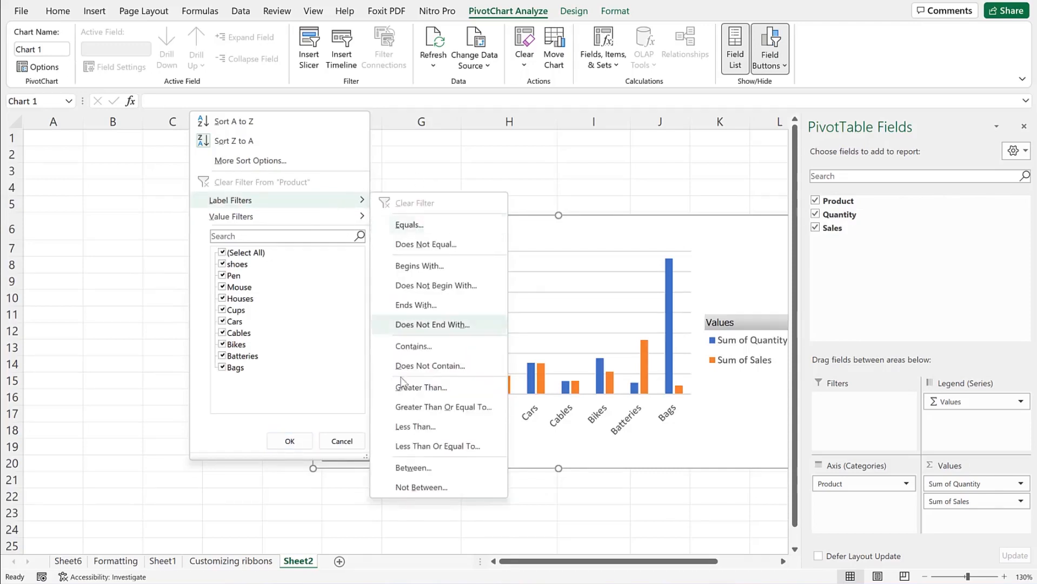
{"action": "left_click_drag", "start_coordinate": [524, 226], "coordinate": [609, 200]}
Step: Examine the Product field's value filters and the PivotChart's refresh, clear and calculation options
{"action": "left_click", "coordinate": [455, 430]}
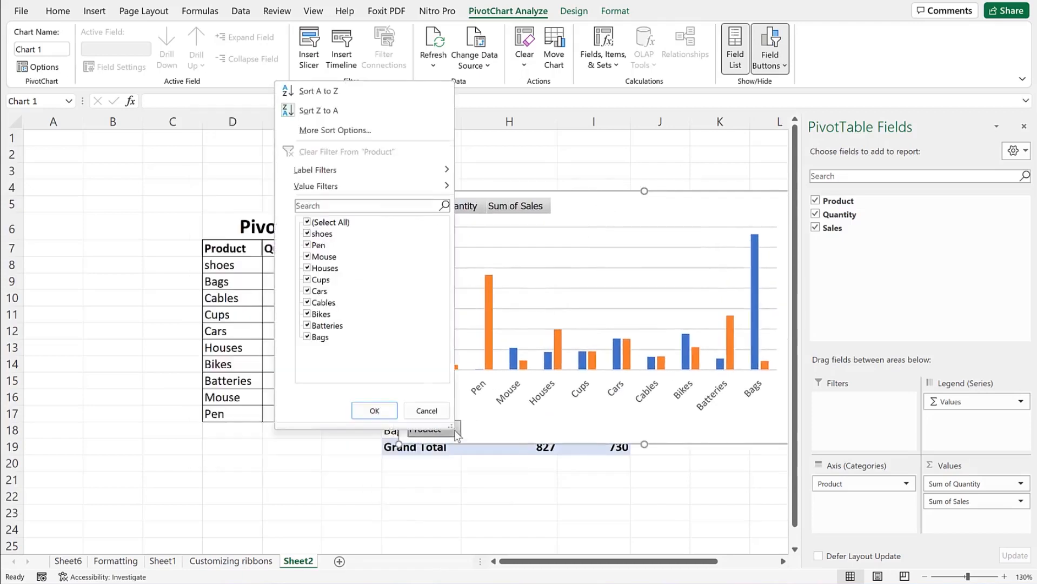
{"action": "mouse_move", "coordinate": [391, 189]}
{"action": "left_click", "coordinate": [596, 209]}
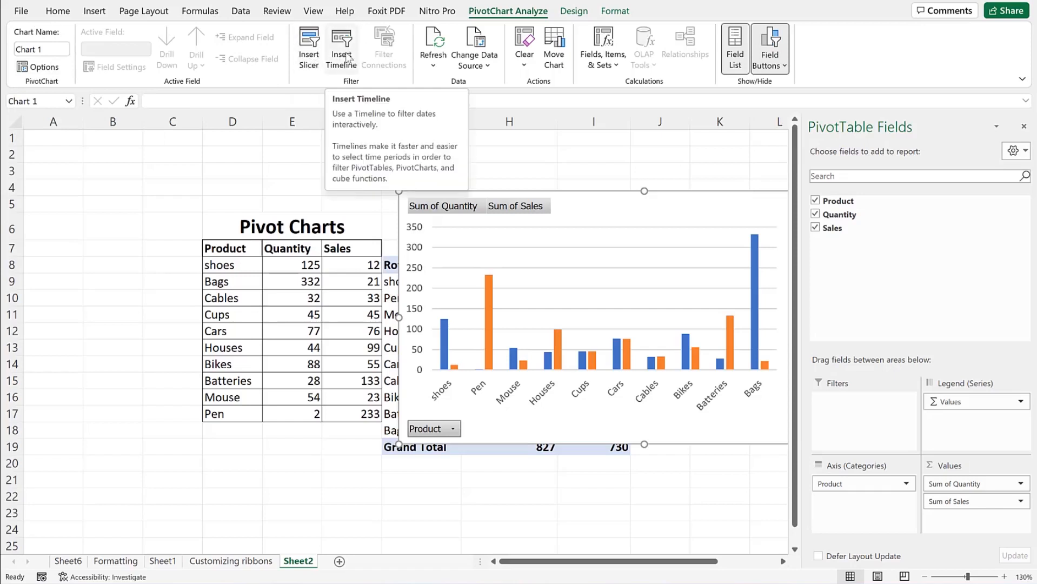
{"action": "left_click", "coordinate": [434, 66]}
{"action": "left_click", "coordinate": [437, 69]}
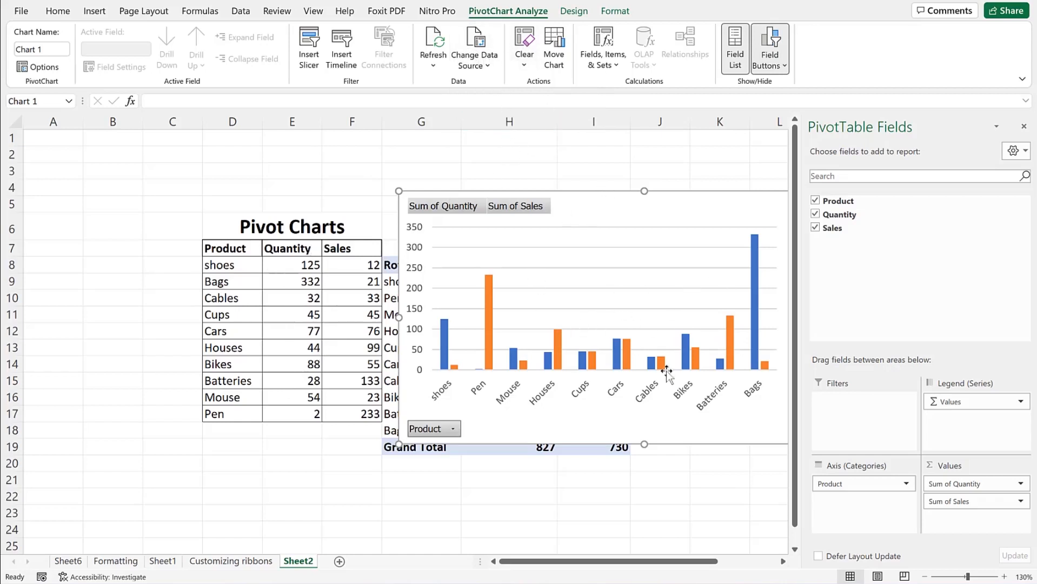
{"action": "left_click", "coordinate": [525, 64]}
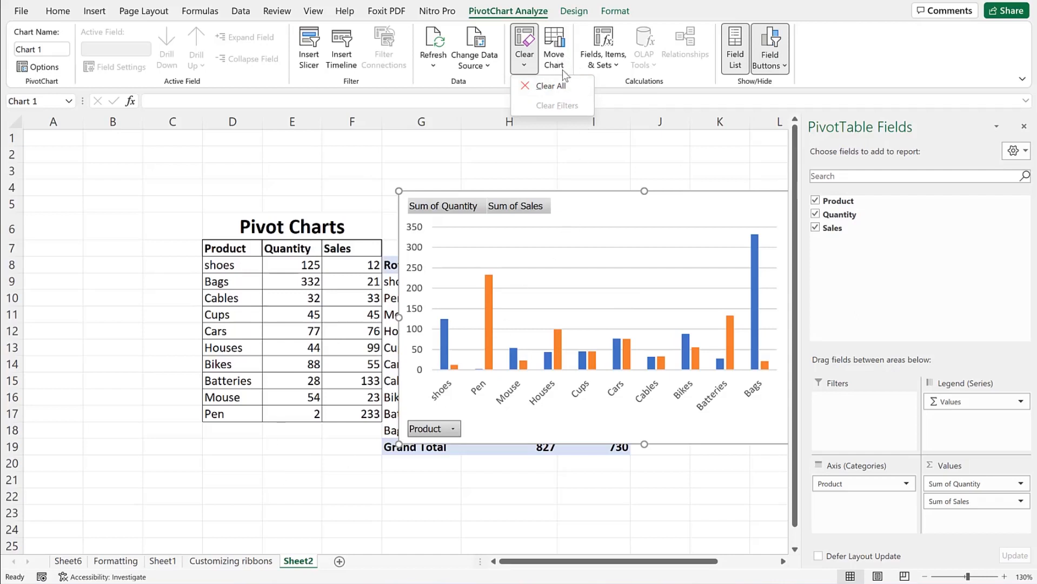
{"action": "left_click", "coordinate": [618, 62]}
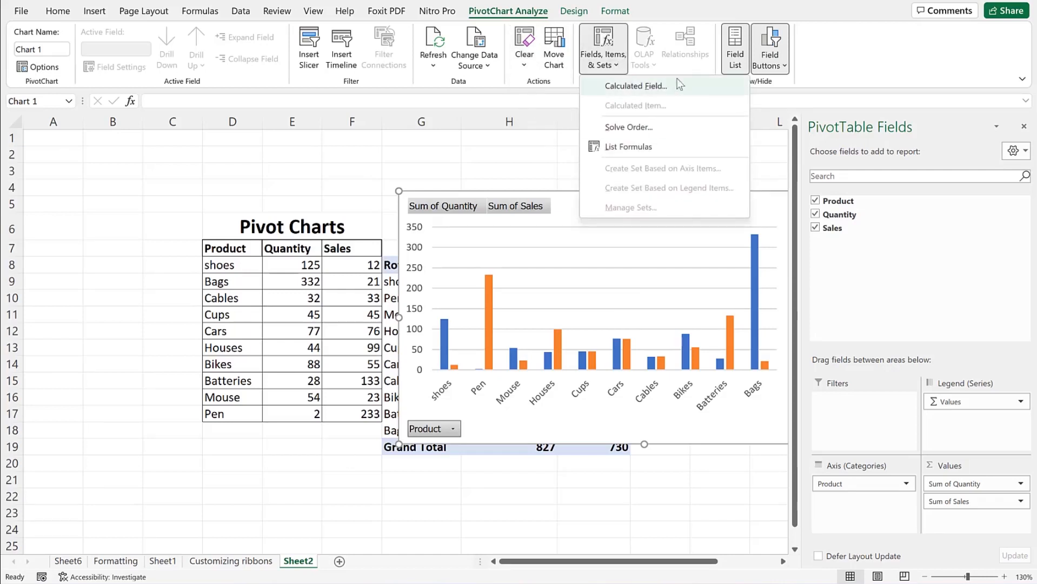
{"action": "left_click", "coordinate": [718, 3]}
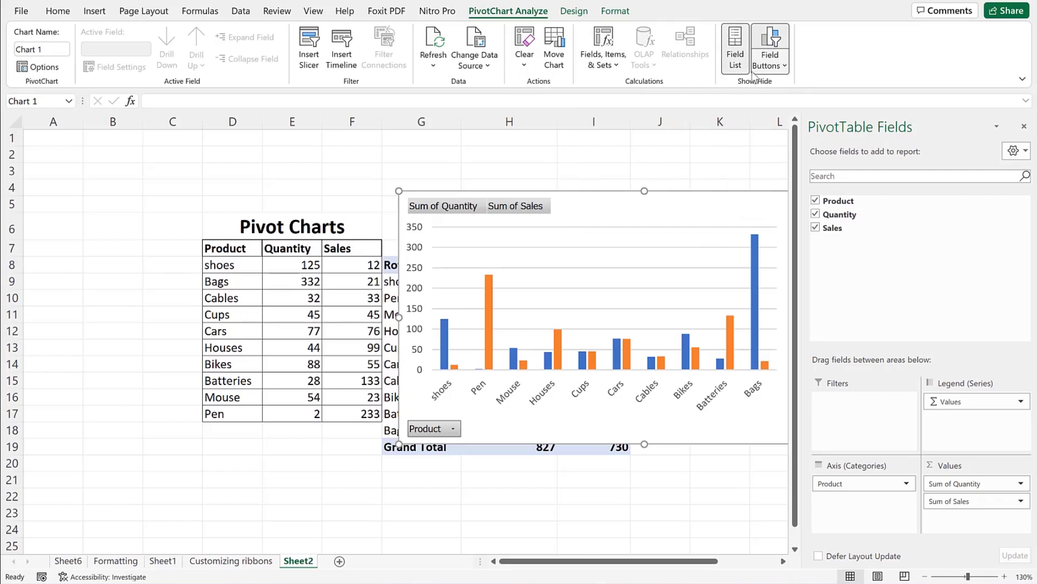
Step: Hide the field buttons on the PivotChart, and toggle the field list off and back on
{"action": "left_click", "coordinate": [737, 39]}
{"action": "left_click", "coordinate": [766, 48]}
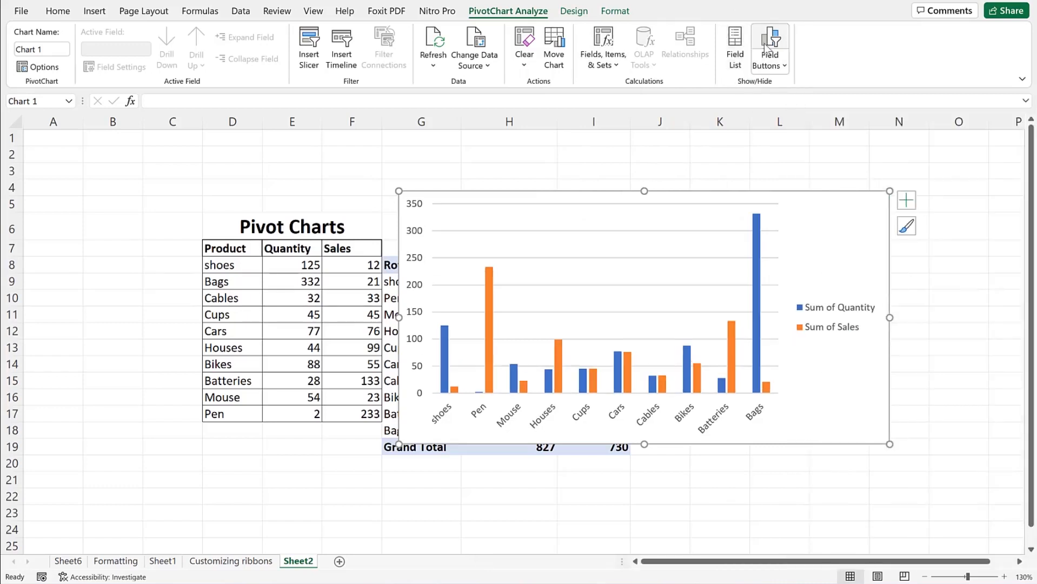
{"action": "left_click", "coordinate": [735, 47]}
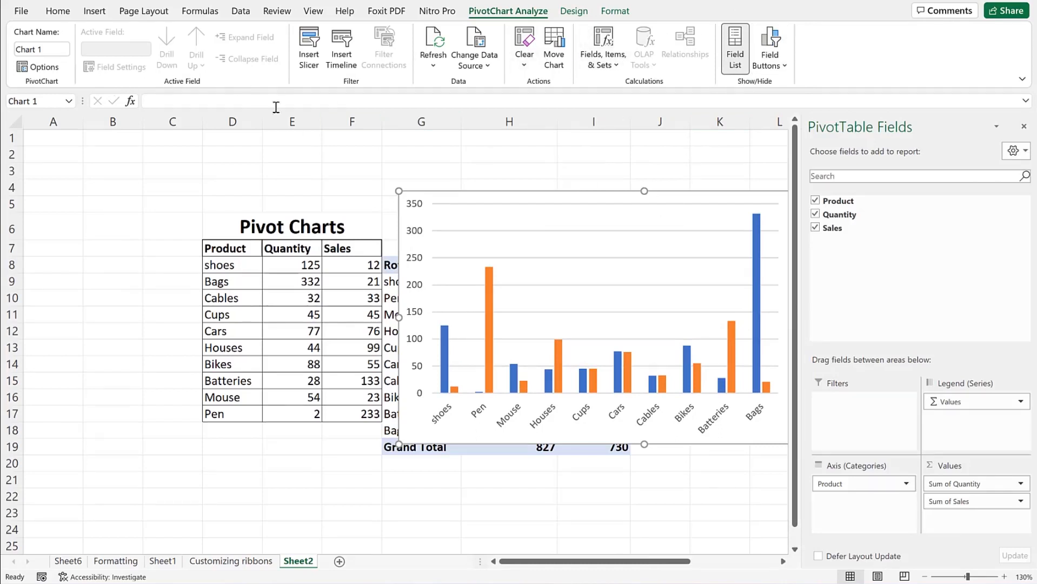
Step: Examine the chart elements, quick layouts and color palettes available for the PivotChart
{"action": "left_click", "coordinate": [572, 12]}
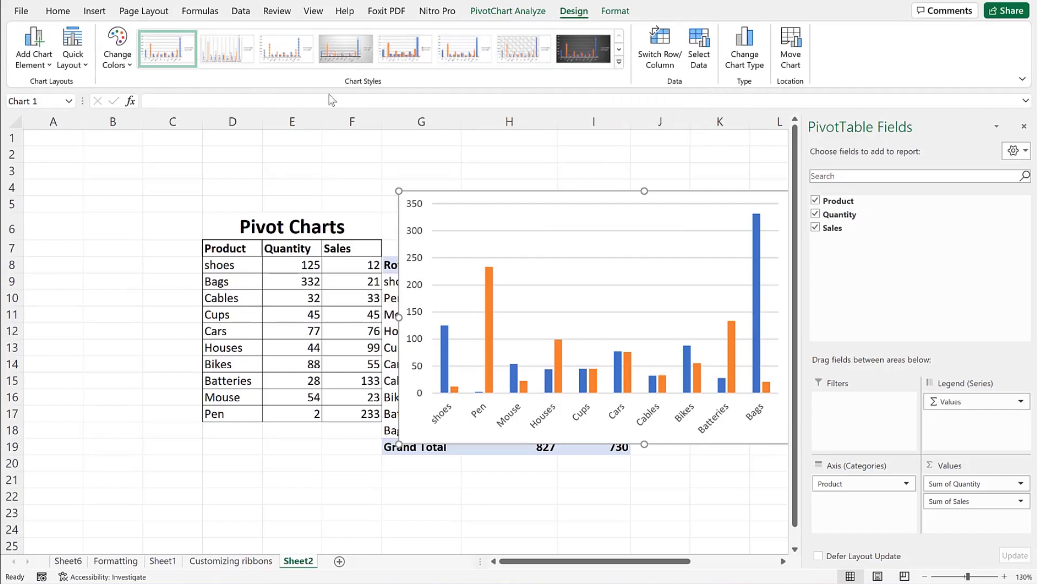
{"action": "left_click", "coordinate": [48, 63]}
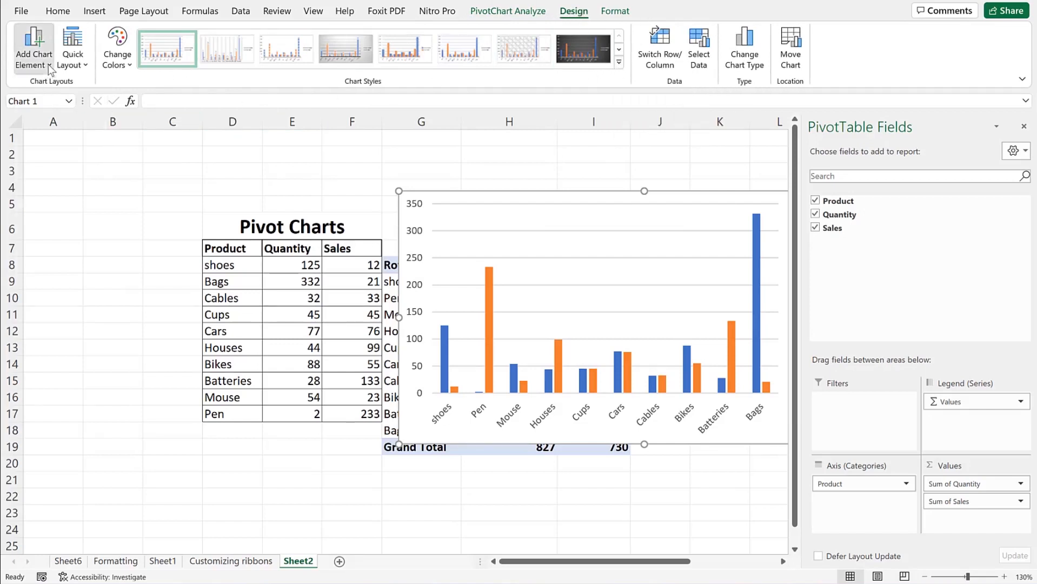
{"action": "mouse_move", "coordinate": [55, 110]}
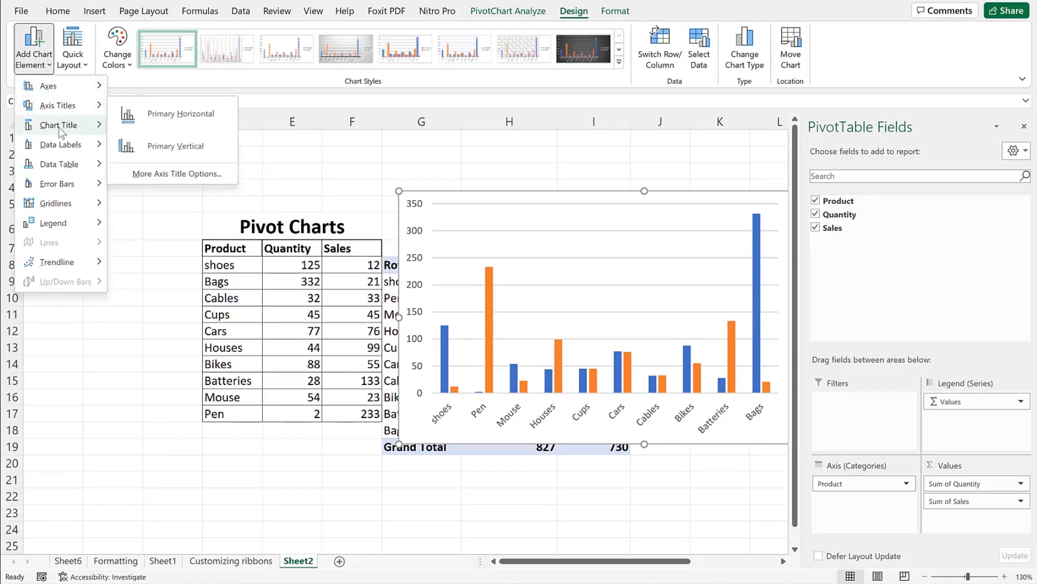
{"action": "mouse_move", "coordinate": [61, 154]}
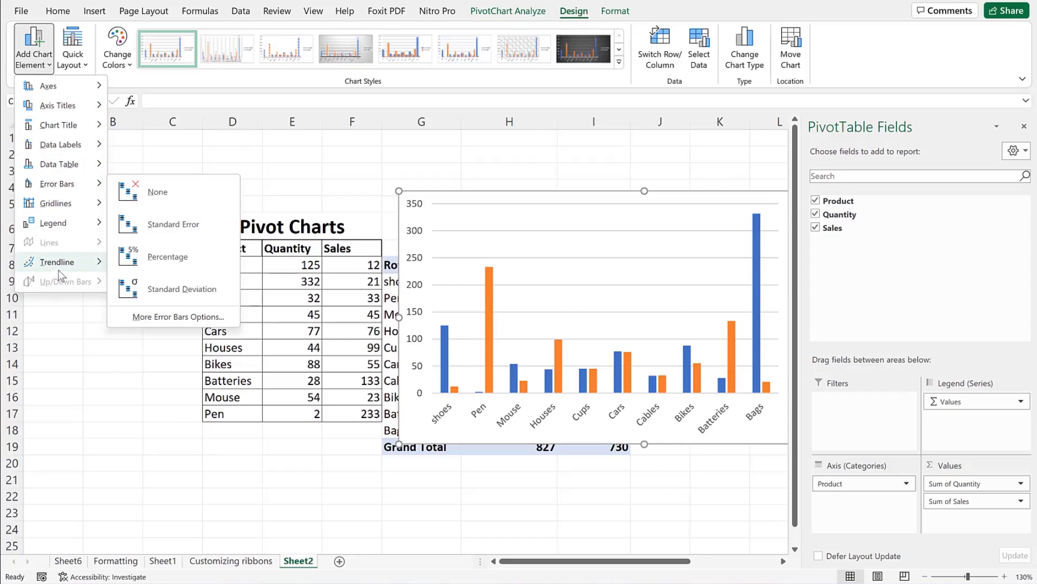
{"action": "left_click", "coordinate": [87, 62]}
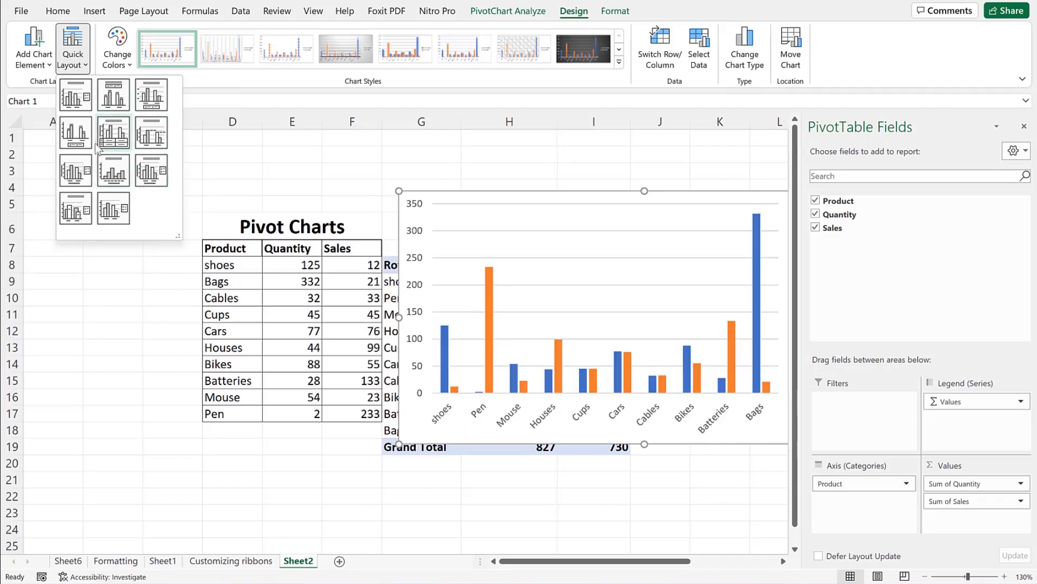
{"action": "left_click", "coordinate": [133, 66]}
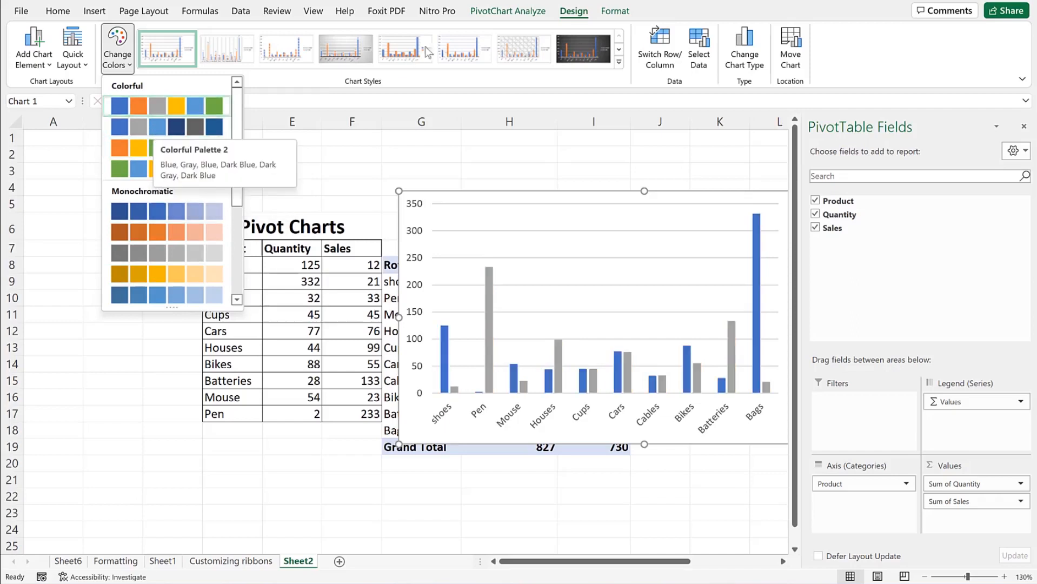
Step: Apply the chart style with the dark gray background and light text to the PivotChart
{"action": "left_click", "coordinate": [619, 62]}
{"action": "left_click", "coordinate": [619, 63]}
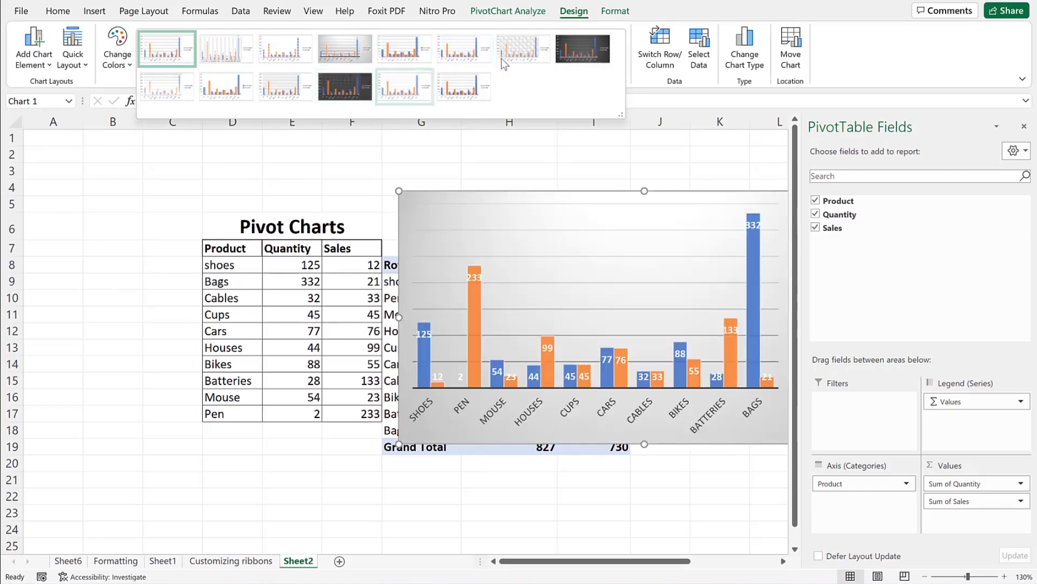
{"action": "left_click", "coordinate": [593, 49]}
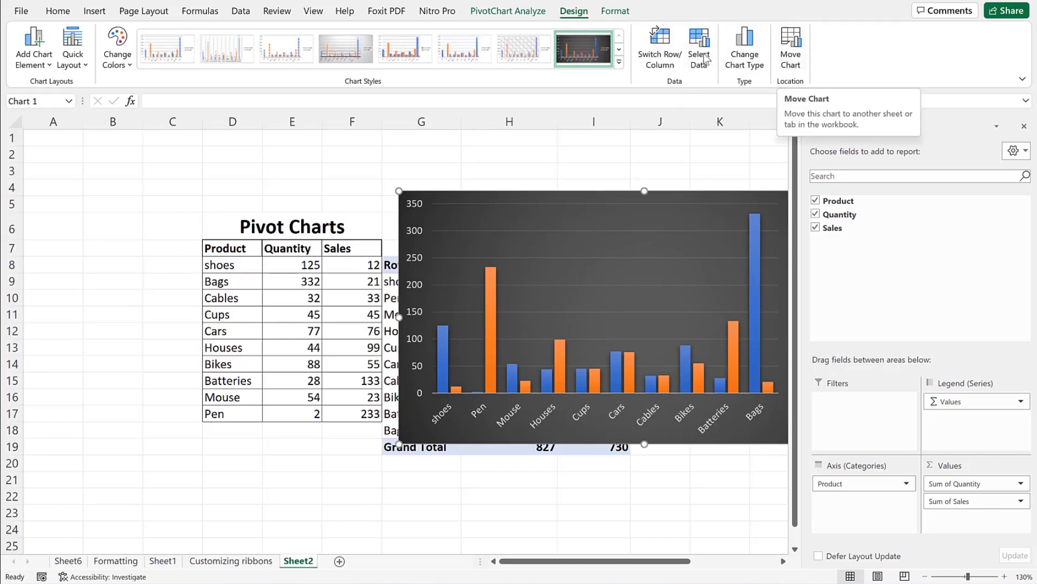
Step: Move the PivotChart down and to the left so it sits just below the pivot table's header row
{"action": "left_click", "coordinate": [626, 12]}
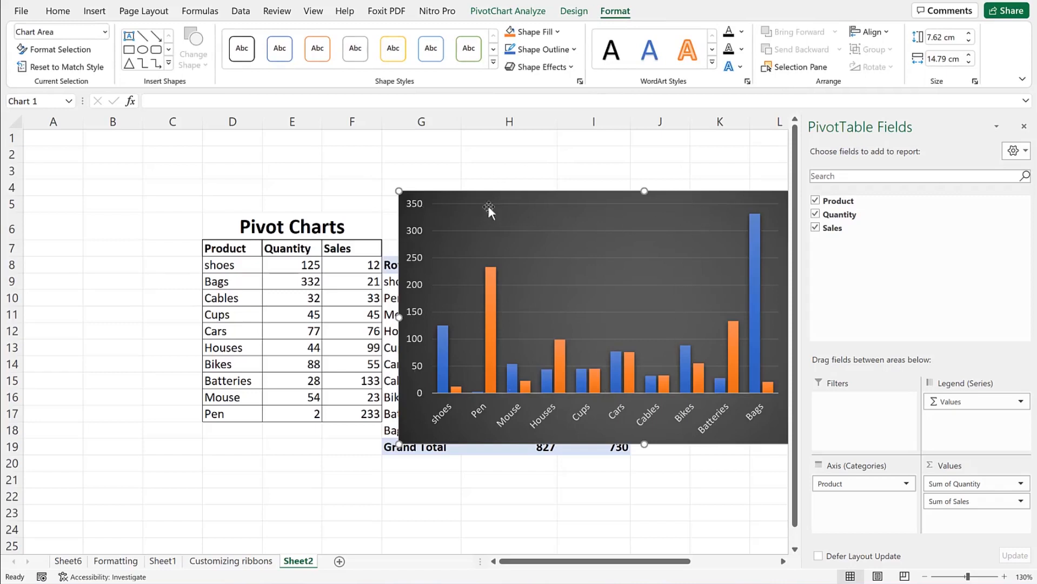
{"action": "mouse_move", "coordinate": [602, 196]}
{"action": "left_mouse_down"}
{"action": "mouse_move", "coordinate": [416, 234]}
{"action": "mouse_move", "coordinate": [444, 273]}
{"action": "mouse_move", "coordinate": [427, 258]}
{"action": "mouse_move", "coordinate": [396, 281]}
{"action": "left_mouse_up"}
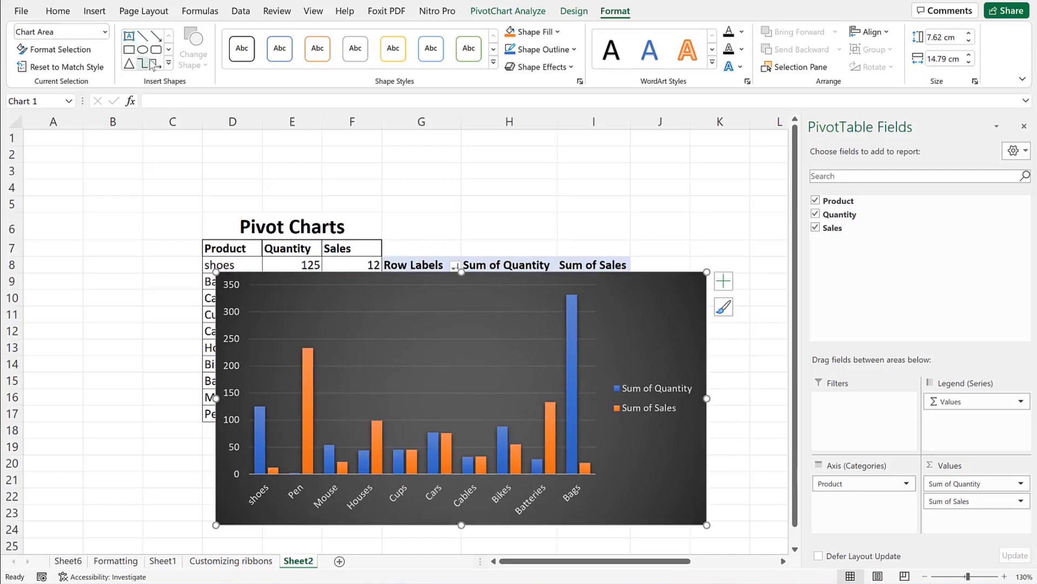
Step: Examine the shape styles, fill, outline, effects and WordArt styles available for the chart area
{"action": "left_click", "coordinate": [493, 63]}
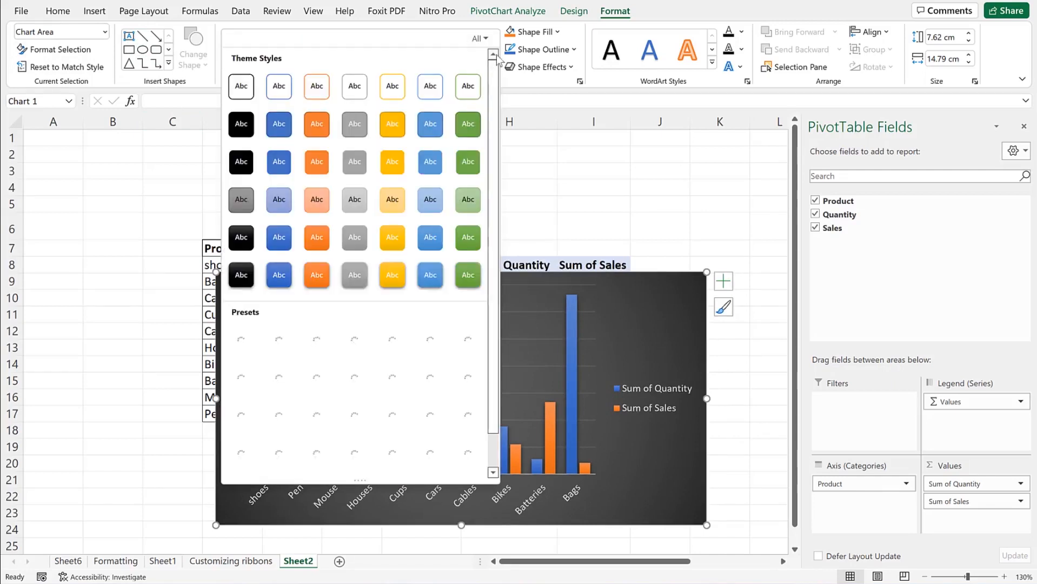
{"action": "left_click", "coordinate": [571, 67]}
{"action": "left_click", "coordinate": [562, 32]}
{"action": "left_click", "coordinate": [563, 32]}
{"action": "left_click", "coordinate": [562, 32]}
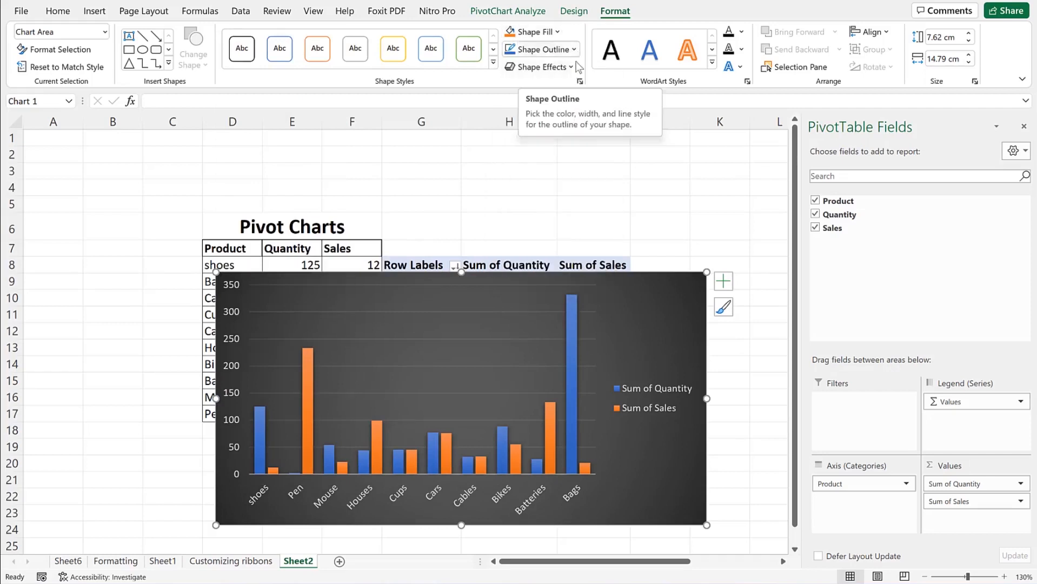
{"action": "left_click", "coordinate": [571, 67]}
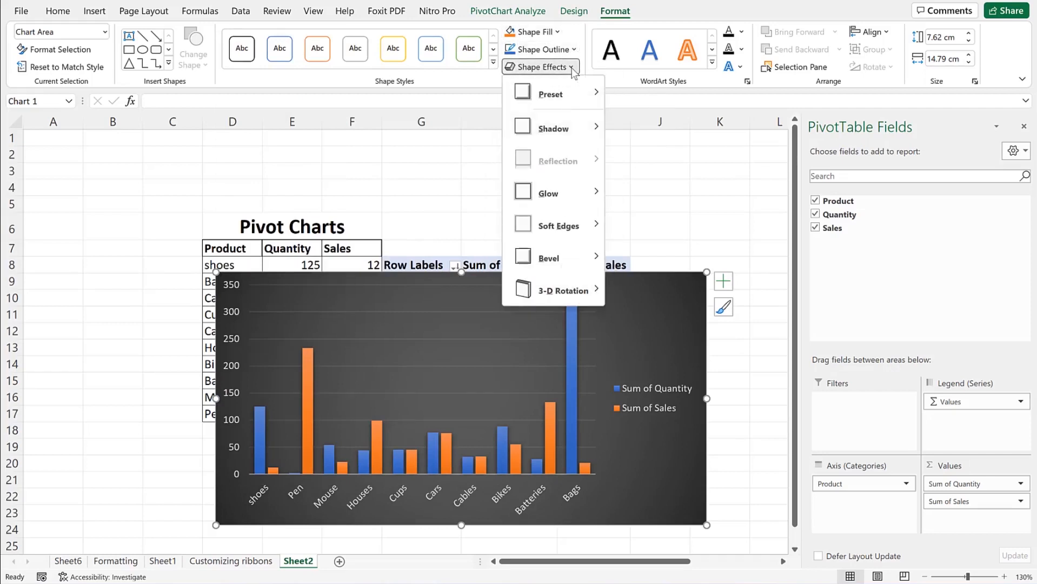
{"action": "left_click", "coordinate": [571, 67]}
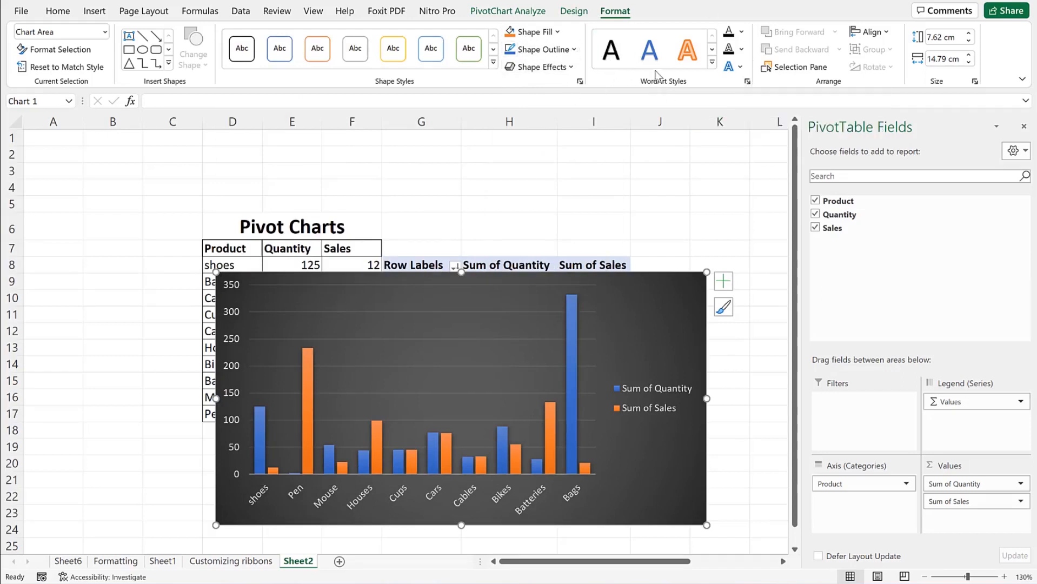
{"action": "left_click", "coordinate": [712, 63]}
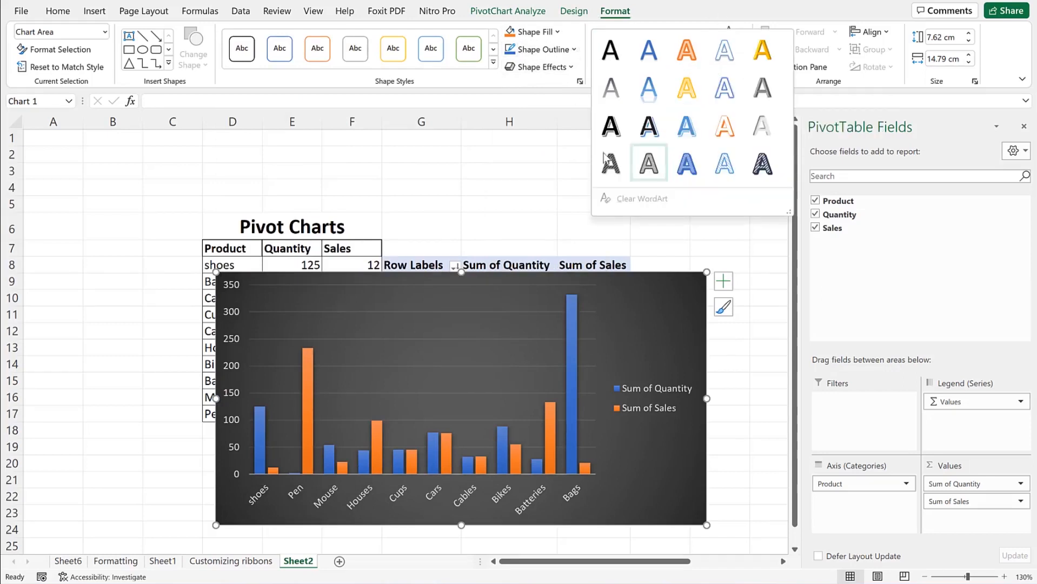
{"action": "left_click", "coordinate": [551, 121]}
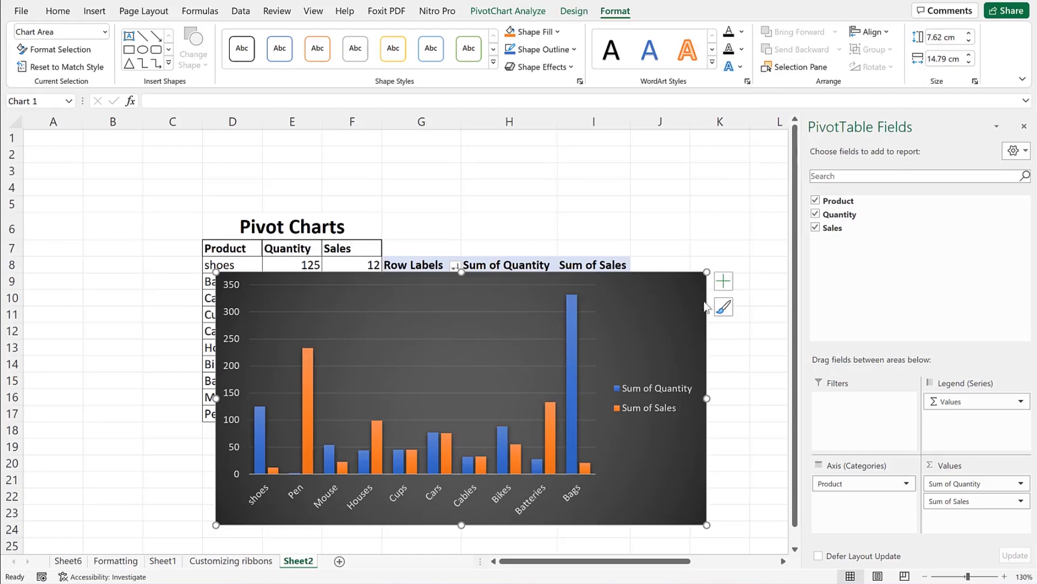
Step: Examine the chart area's formatting options for fill, border, effects, size and properties
{"action": "double_click", "coordinate": [628, 282]}
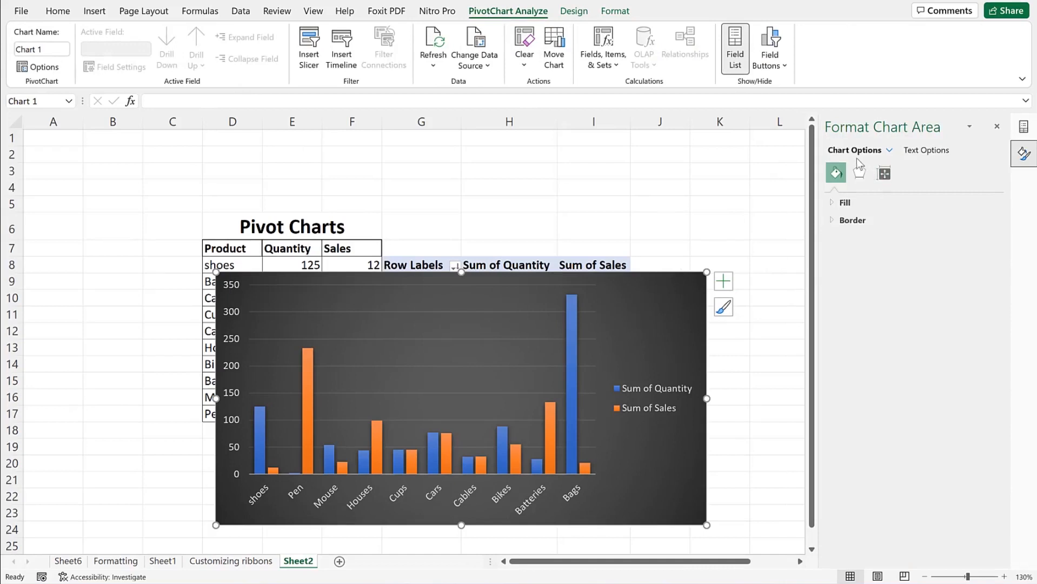
{"action": "left_click", "coordinate": [832, 204]}
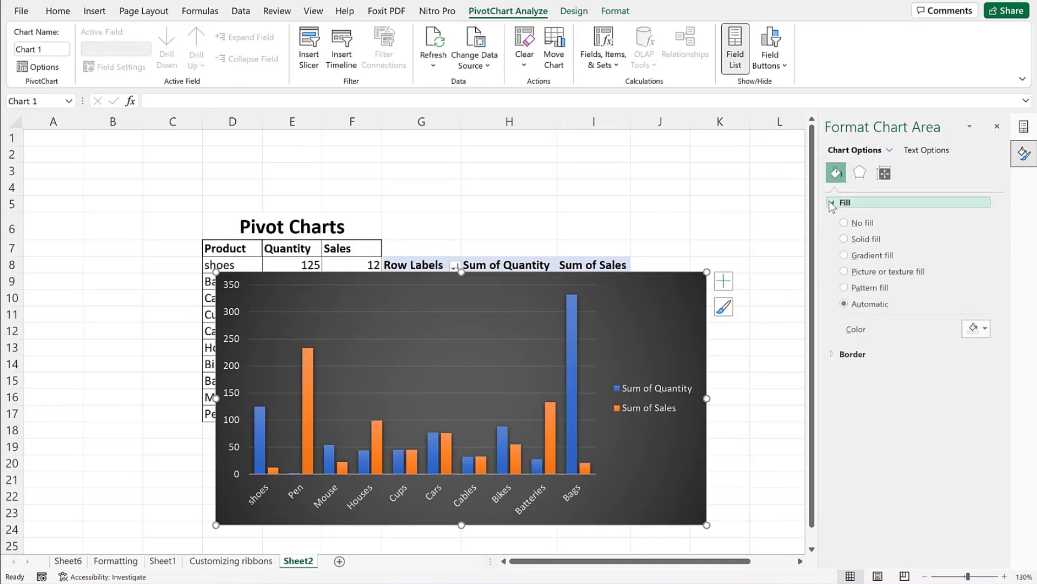
{"action": "left_click", "coordinate": [831, 355]}
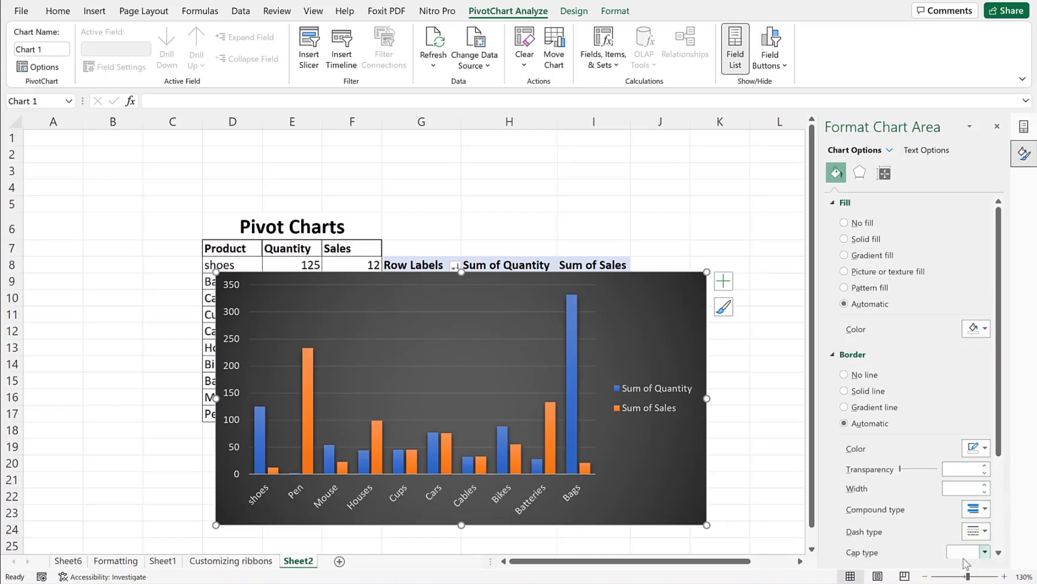
{"action": "left_click", "coordinate": [865, 175]}
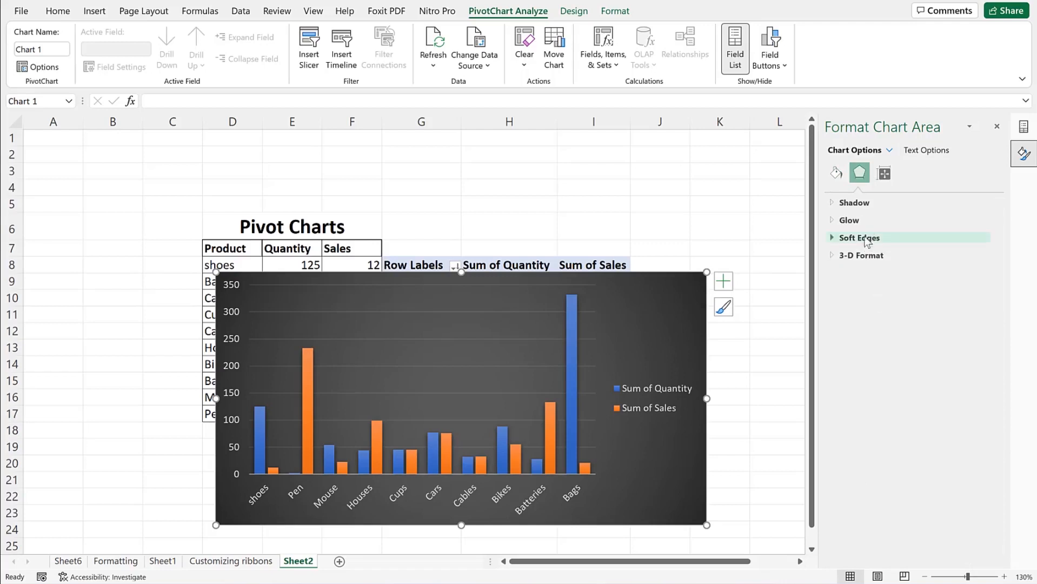
{"action": "left_click", "coordinate": [883, 174]}
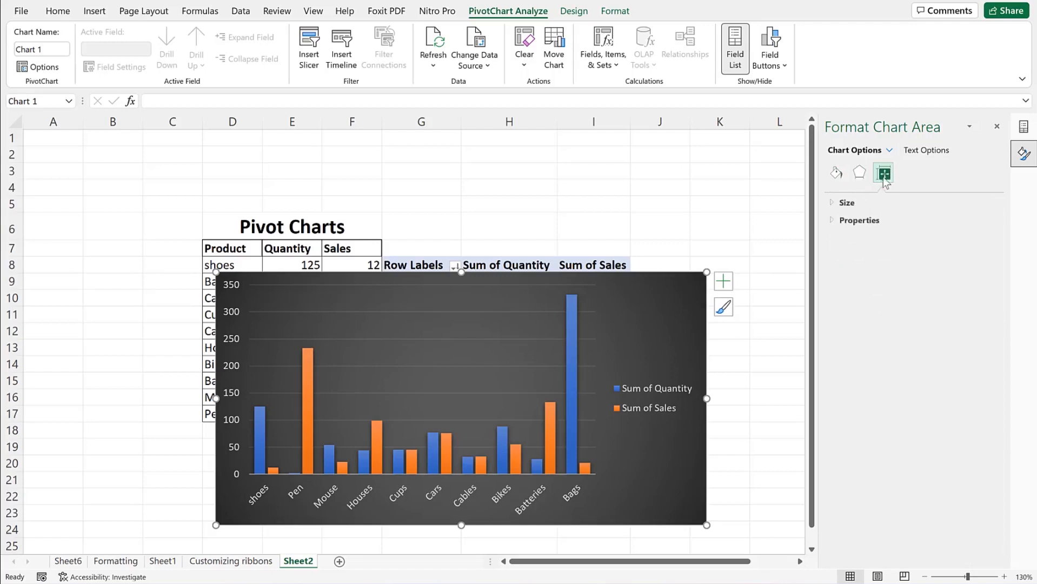
{"action": "left_click", "coordinate": [833, 204]}
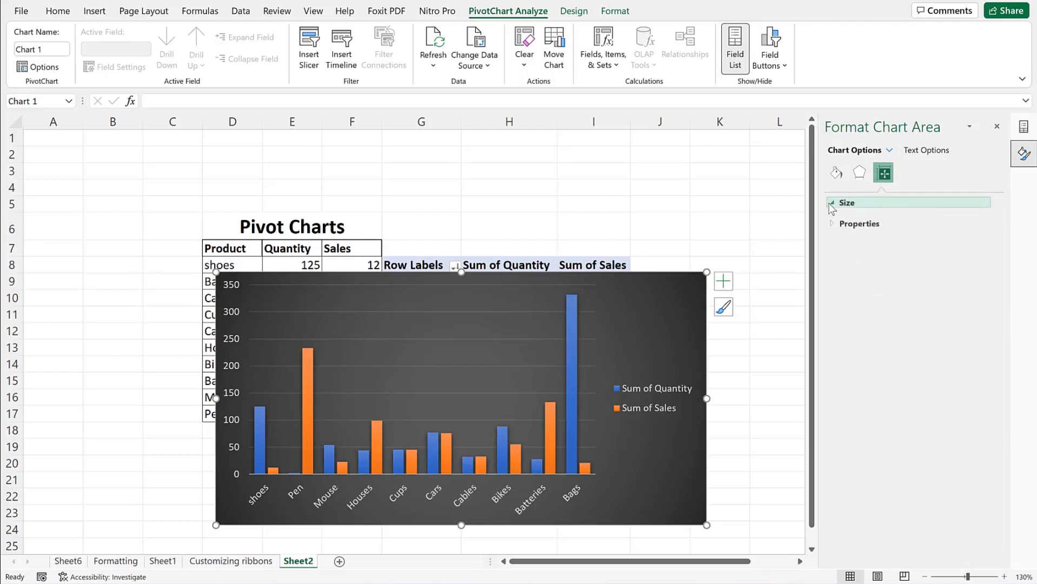
{"action": "left_click", "coordinate": [833, 356]}
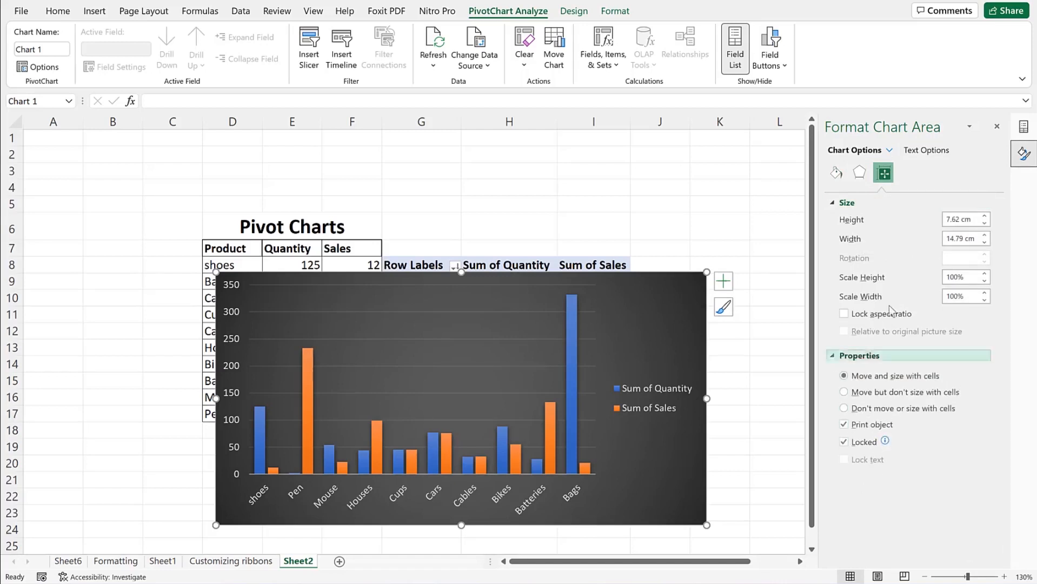
Step: Examine the chart area's text options for text fill, outline, text effects and text box layout
{"action": "left_click", "coordinate": [923, 152]}
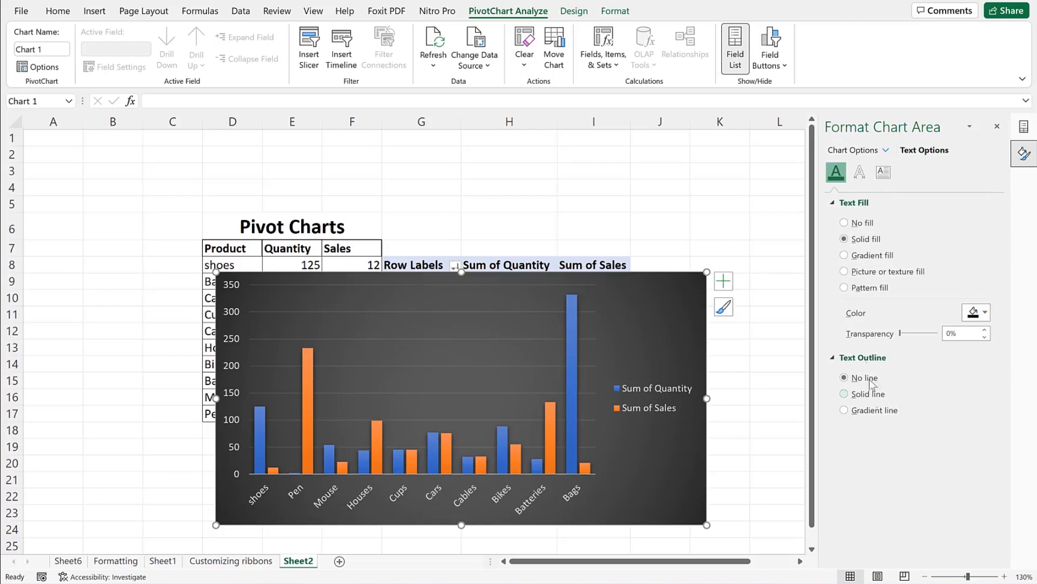
{"action": "left_click", "coordinate": [861, 173]}
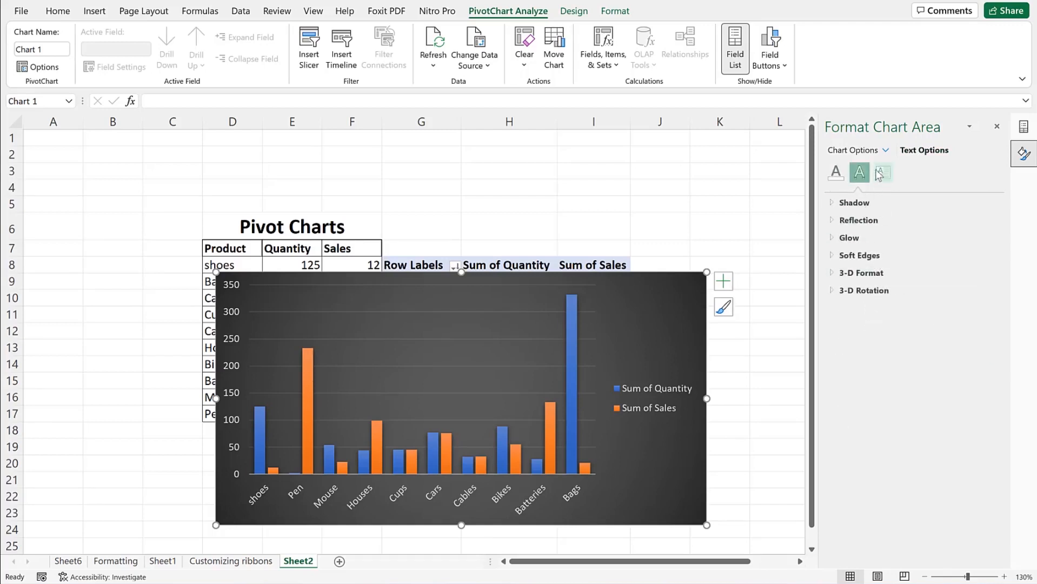
{"action": "left_click", "coordinate": [883, 172]}
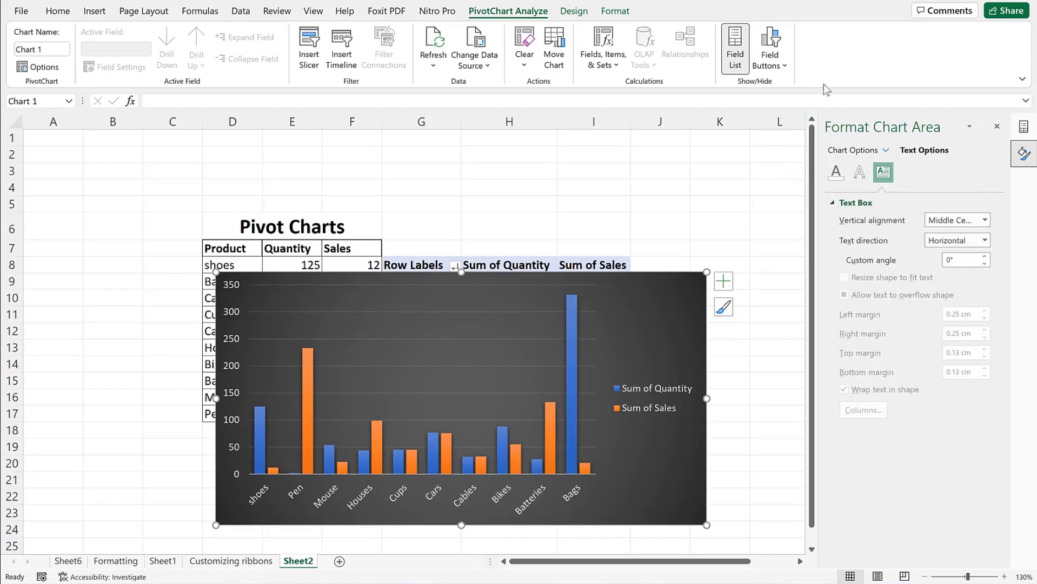
Step: Move the PivotChart up and to the right so its upper-left corner sits in cell E5, clear of the Product column
{"action": "left_click", "coordinate": [707, 162]}
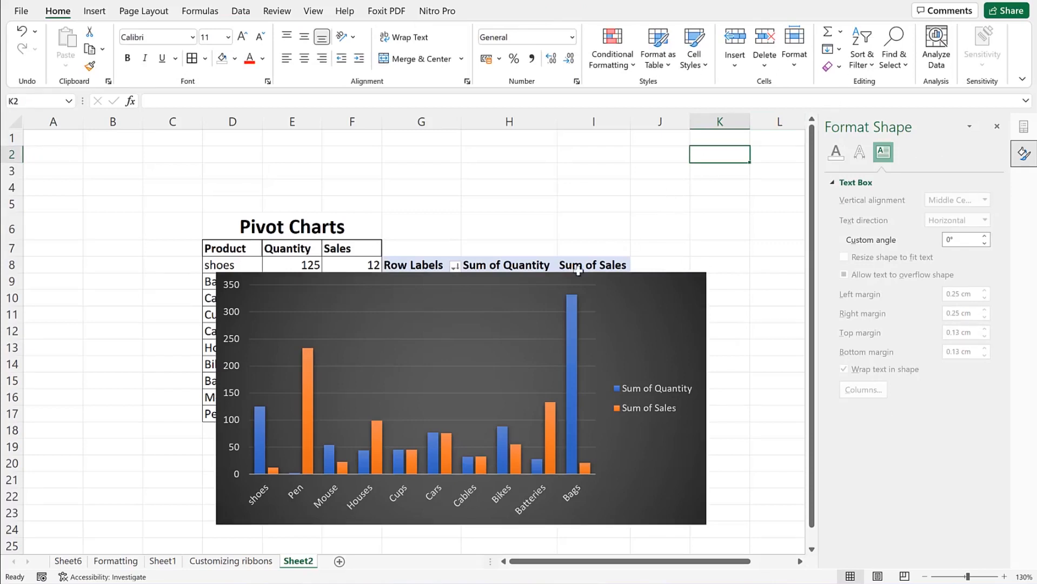
{"action": "left_click", "coordinate": [629, 292]}
{"action": "left_click_drag", "start_coordinate": [629, 291], "coordinate": [711, 226]}
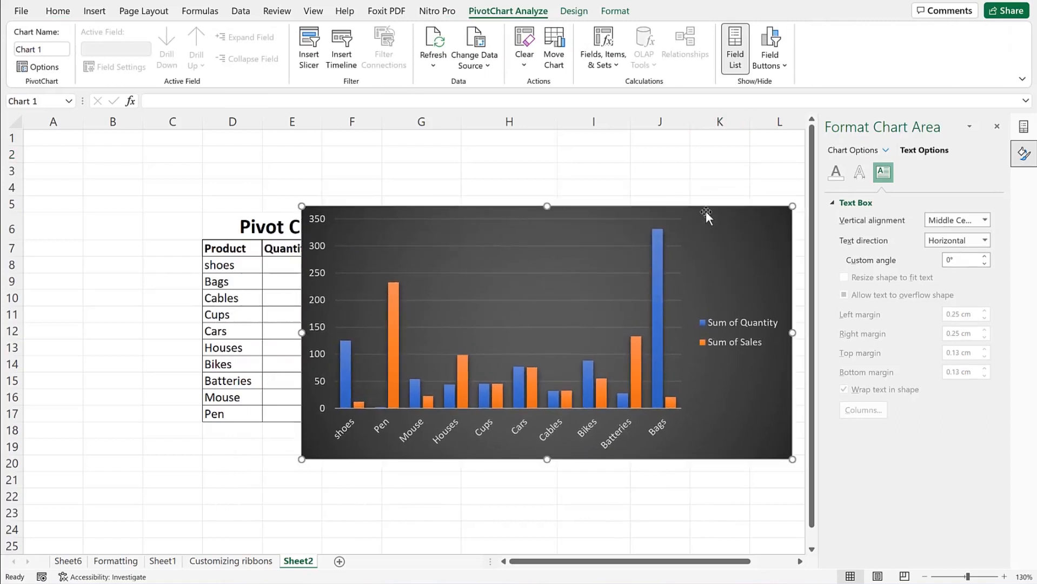